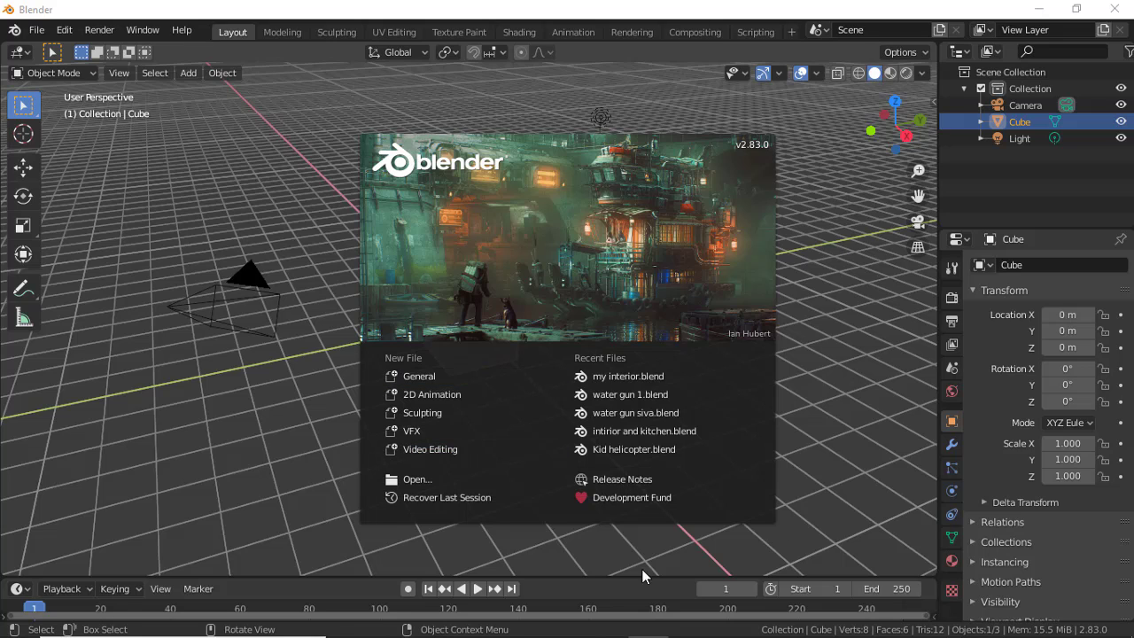
# Dismiss the splash screen and orbit the view around the default cube from several angles.
pyautogui.click(422, 382)
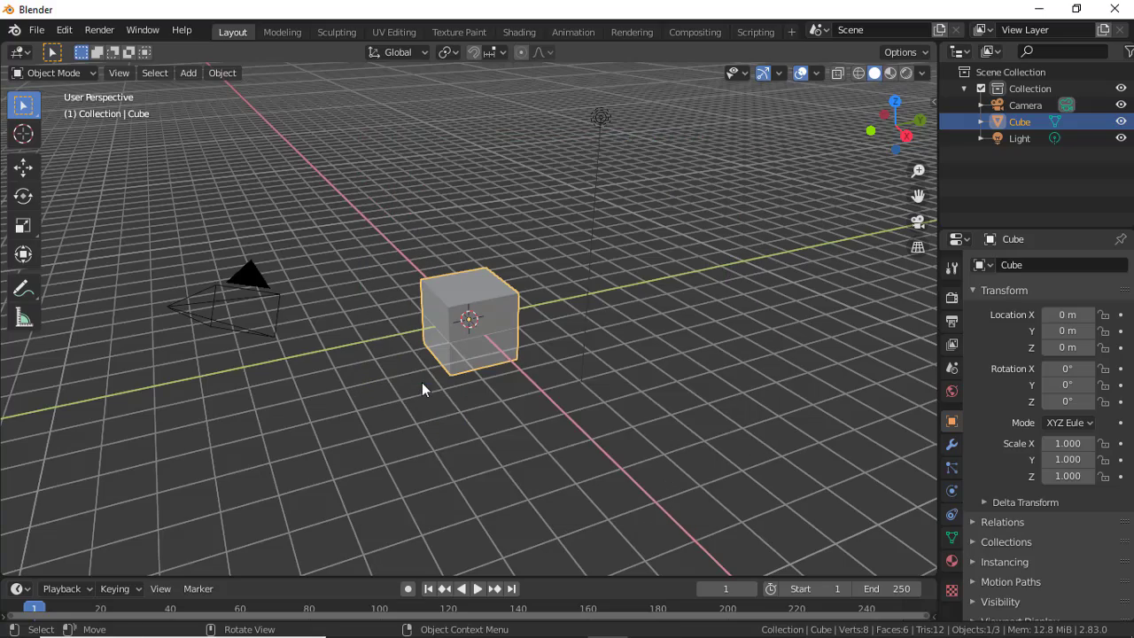
pyautogui.moveTo(547, 355)
pyautogui.mouseDown(button='middle')
pyautogui.moveTo(488, 314)
pyautogui.moveTo(494, 324)
pyautogui.moveTo(435, 336)
pyautogui.moveTo(535, 360)
pyautogui.moveTo(126, 152)
pyautogui.mouseUp(button='middle')
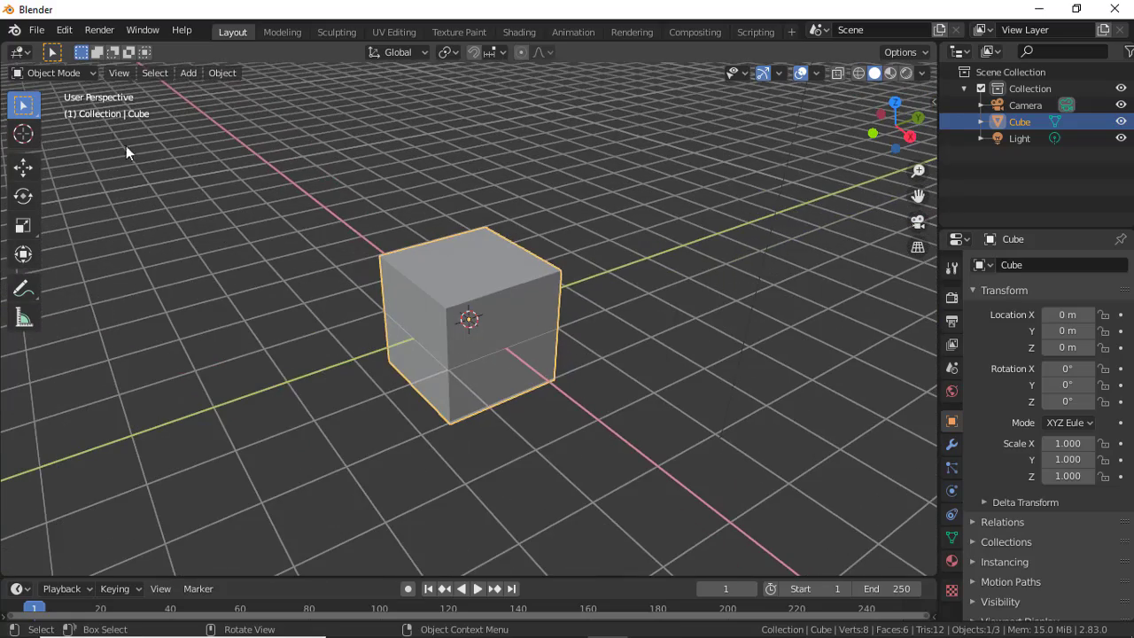
pyautogui.click(66, 72)
pyautogui.moveTo(533, 315); pyautogui.dragTo(436, 280, button='middle')
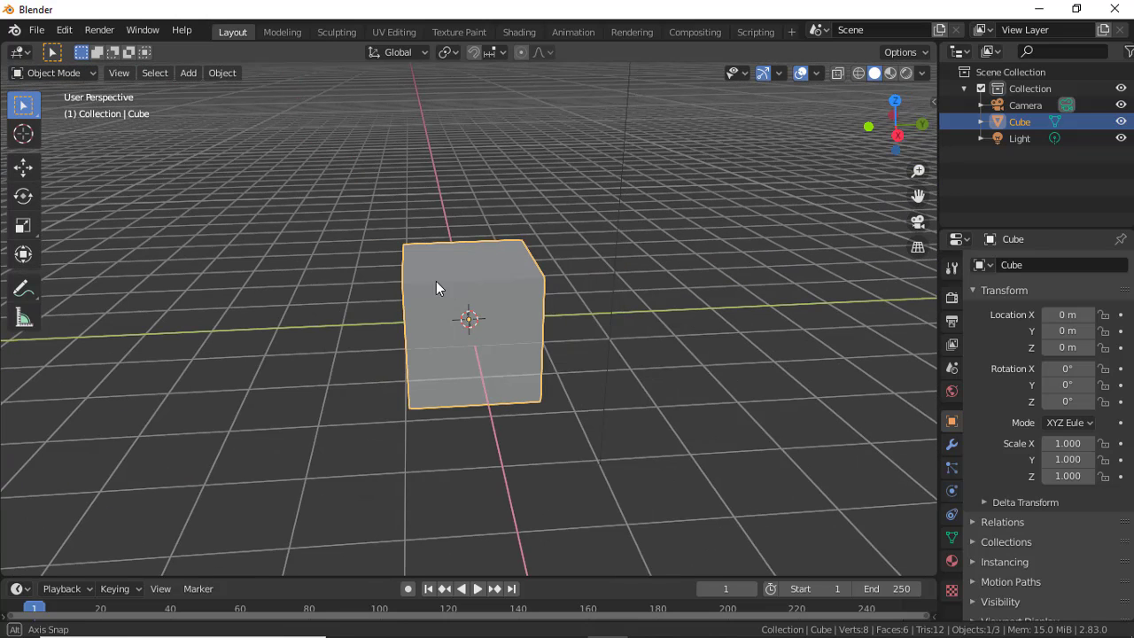
pyautogui.moveTo(559, 418); pyautogui.dragTo(560, 456, button='middle')
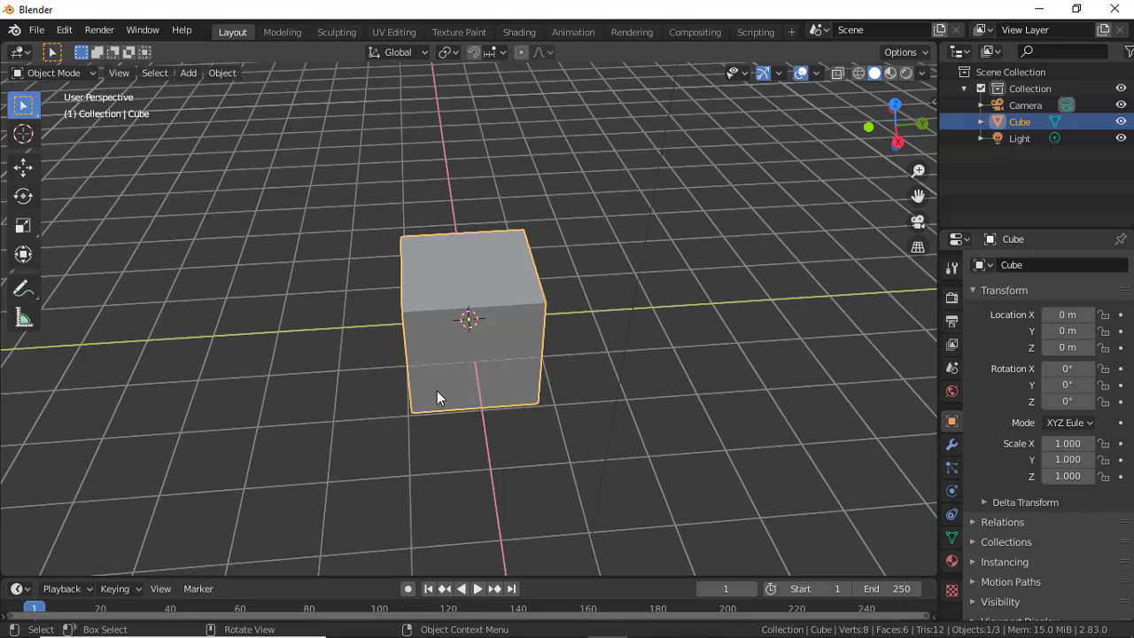
pyautogui.moveTo(495, 364)
pyautogui.mouseDown(button='middle')
pyautogui.moveTo(465, 347)
pyautogui.moveTo(530, 369)
pyautogui.mouseUp(button='middle')
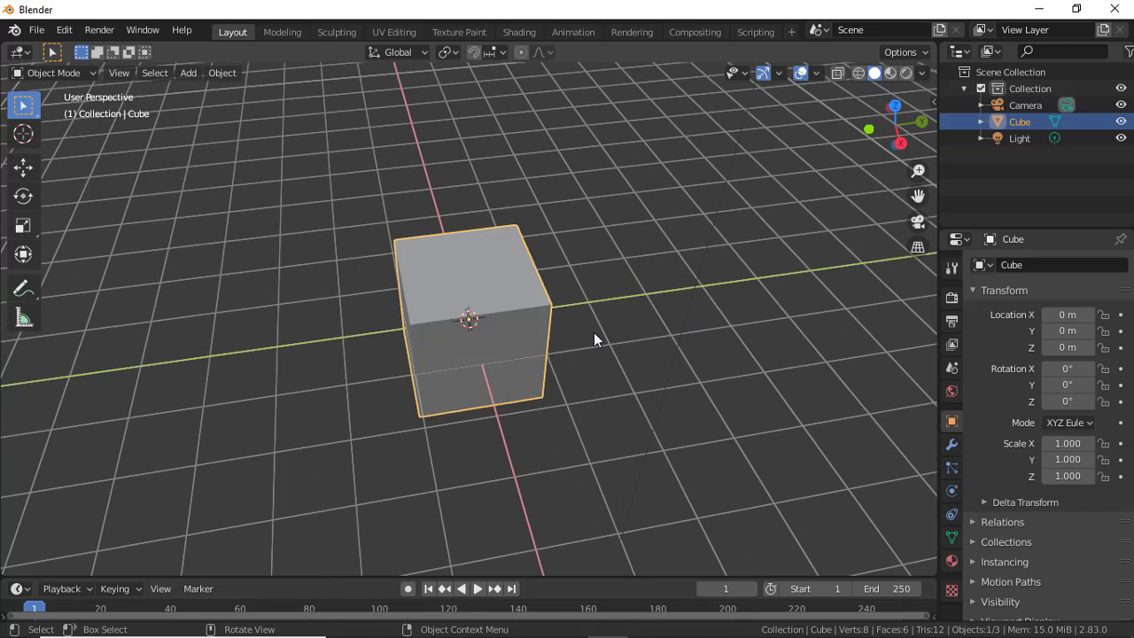
# Scale the cube uniformly to 1.606 and rotate it to -18.7°, -0.741°, -16.1°.
pyautogui.press('s')
pyautogui.click(644, 325)
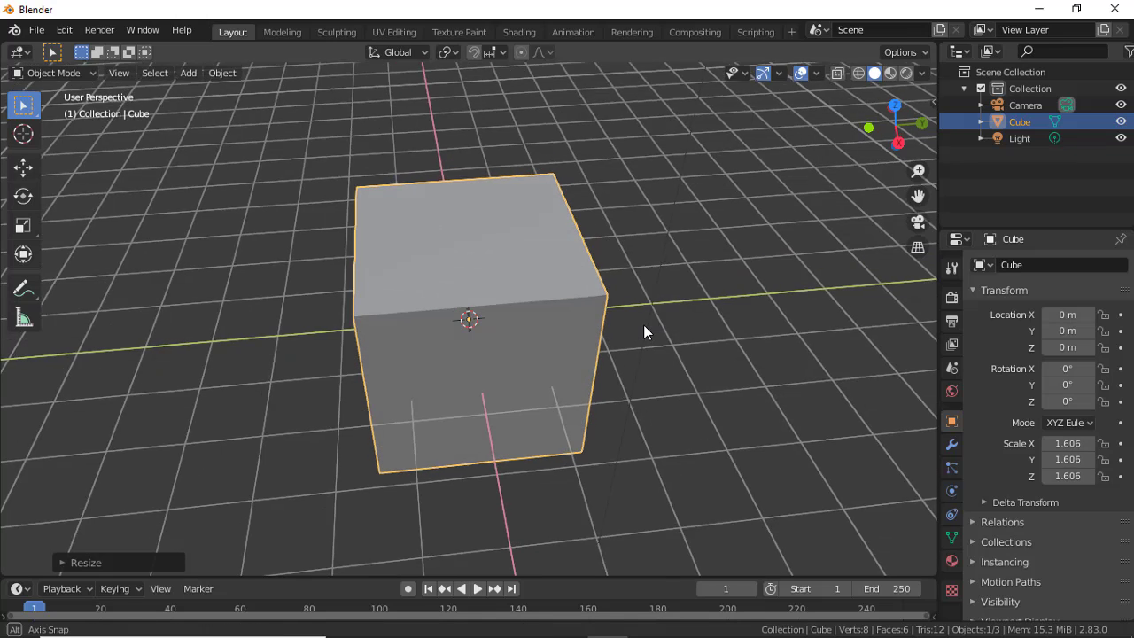
pyautogui.press('r')
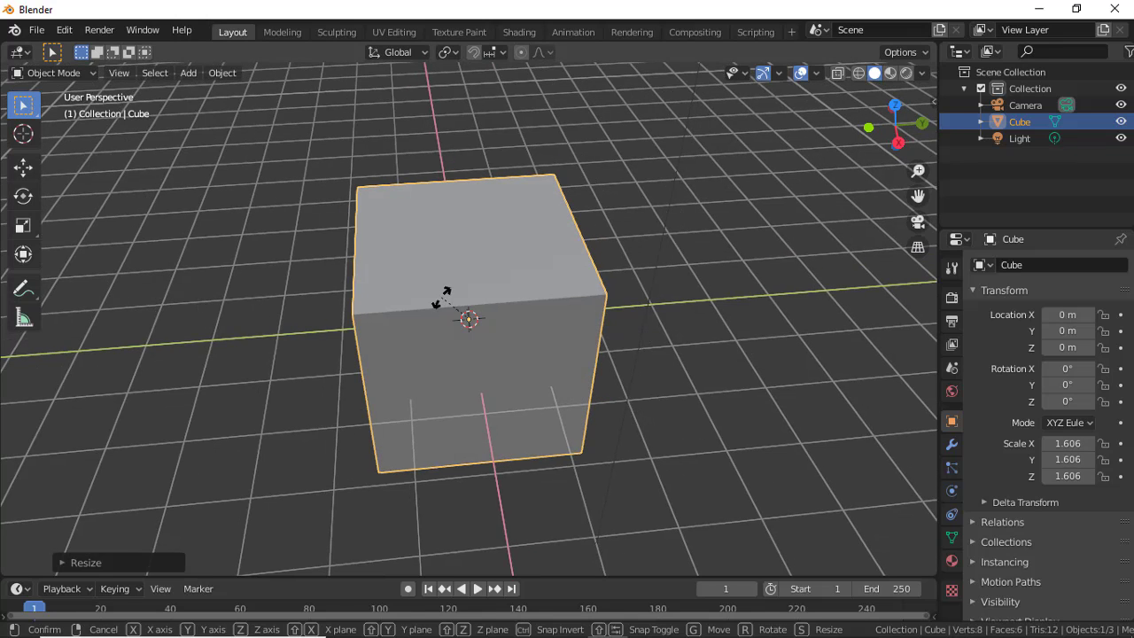
pyautogui.click(436, 256)
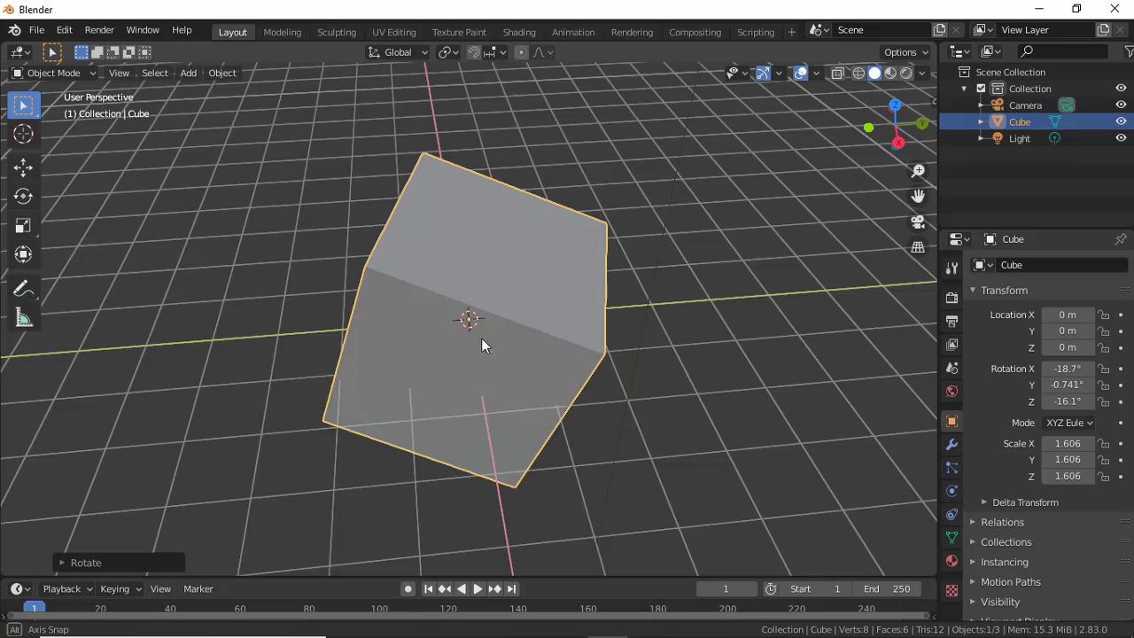
# Orbit around the tilted cube and select the Scale tool in the toolbar.
pyautogui.moveTo(481, 337); pyautogui.dragTo(476, 323, button='middle')
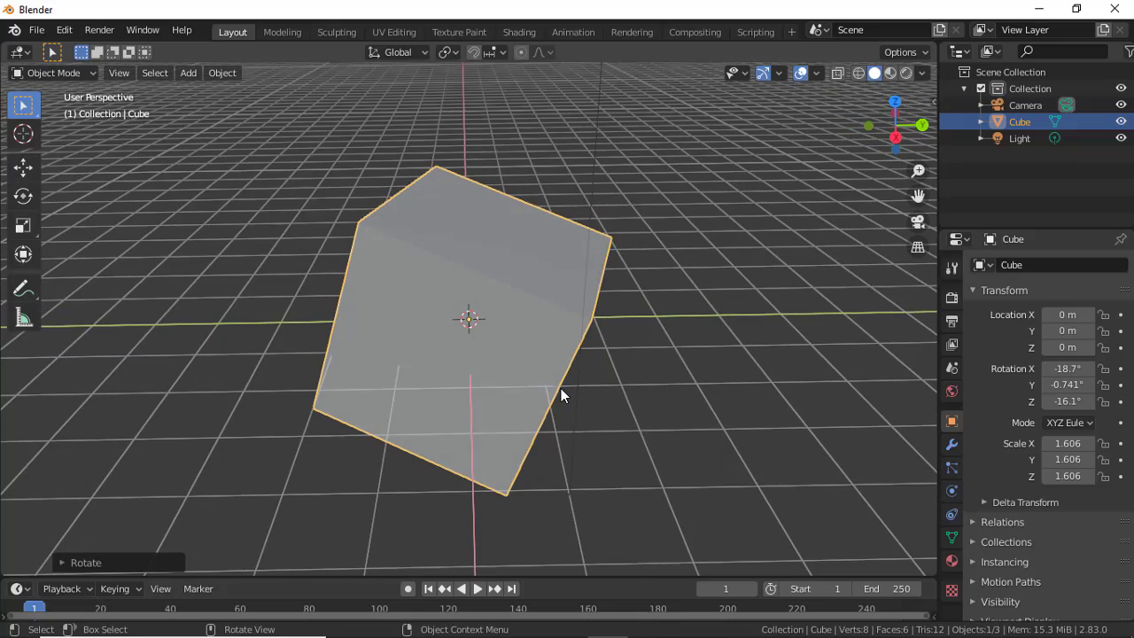
pyautogui.moveTo(561, 388)
pyautogui.mouseDown(button='middle')
pyautogui.moveTo(525, 211)
pyautogui.moveTo(540, 441)
pyautogui.mouseUp(button='middle')
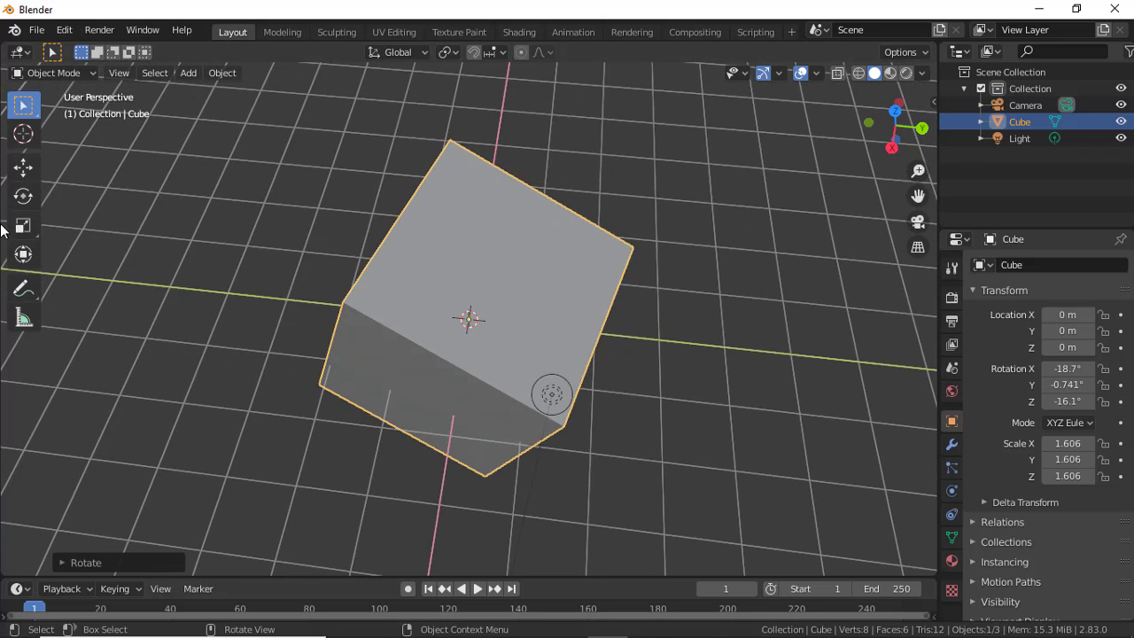
pyautogui.click(23, 225)
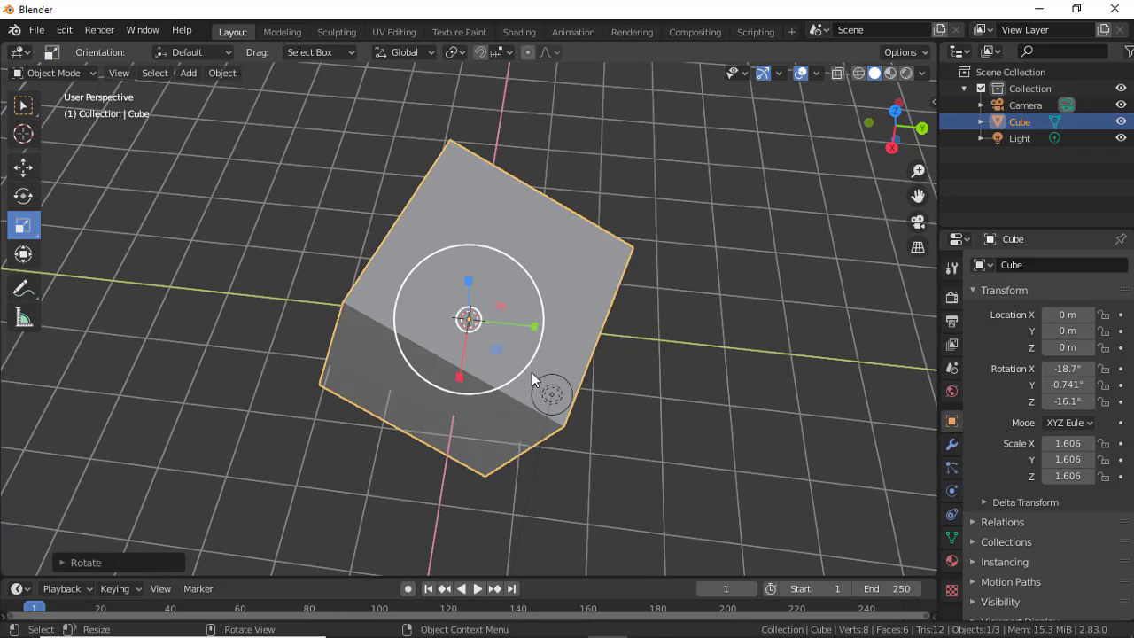
pyautogui.moveTo(532, 374)
pyautogui.mouseDown(button='middle')
pyautogui.moveTo(574, 327)
pyautogui.moveTo(565, 310)
pyautogui.mouseUp(button='middle')
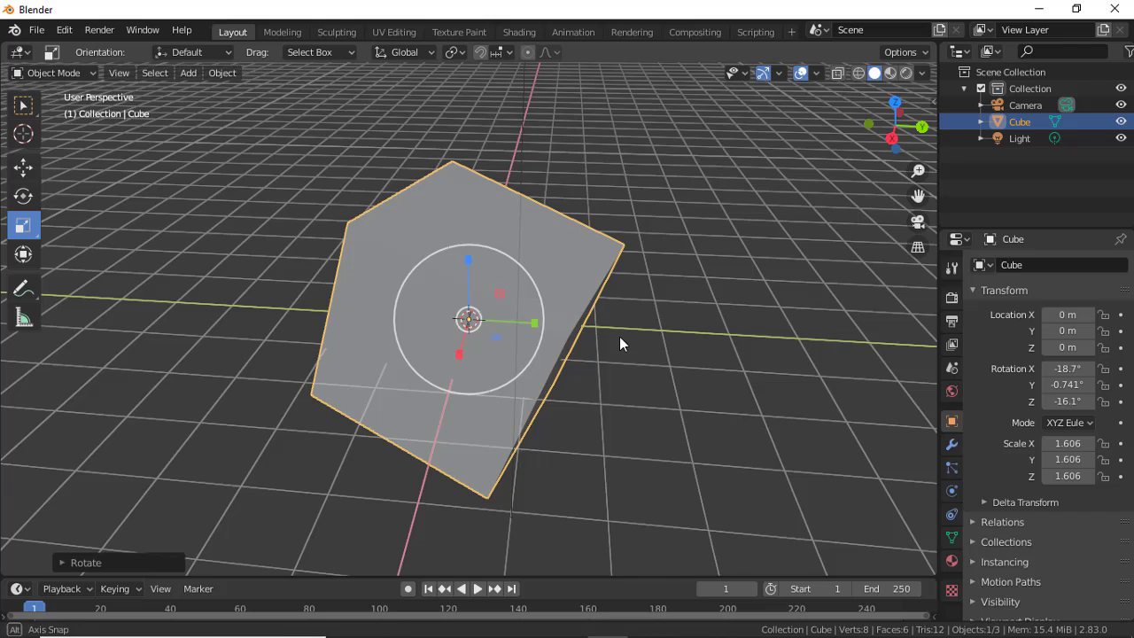
pyautogui.moveTo(620, 341); pyautogui.dragTo(54, 222, button='middle')
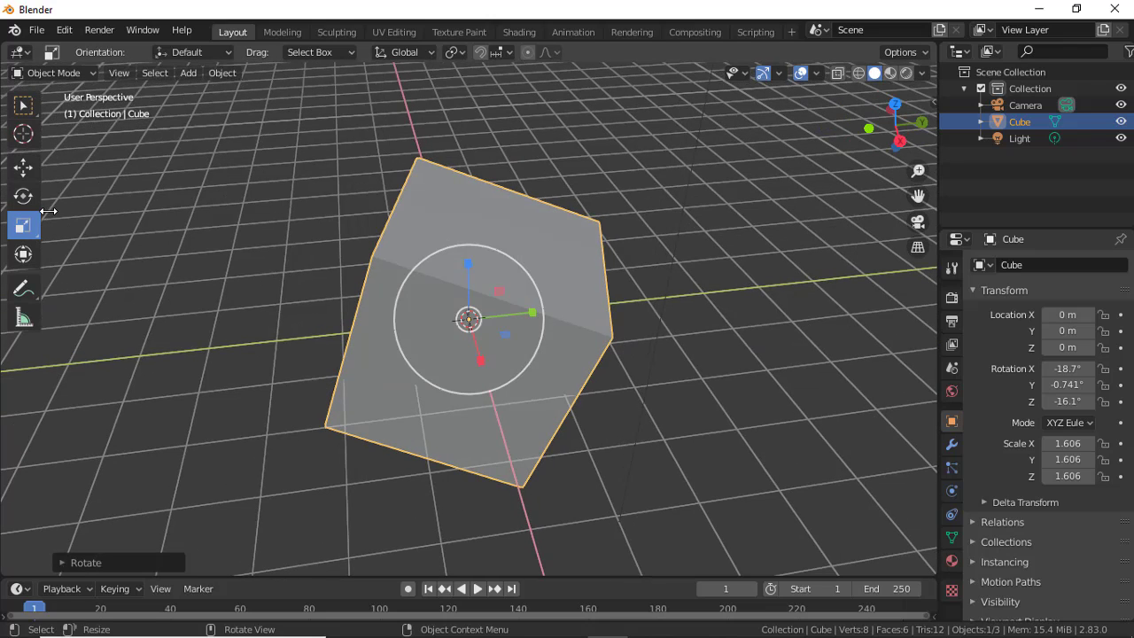
# Move the cube along the Y axis to location -0.6929 with the Transform tool.
pyautogui.click(23, 255)
pyautogui.moveTo(538, 344); pyautogui.dragTo(467, 335, button='middle')
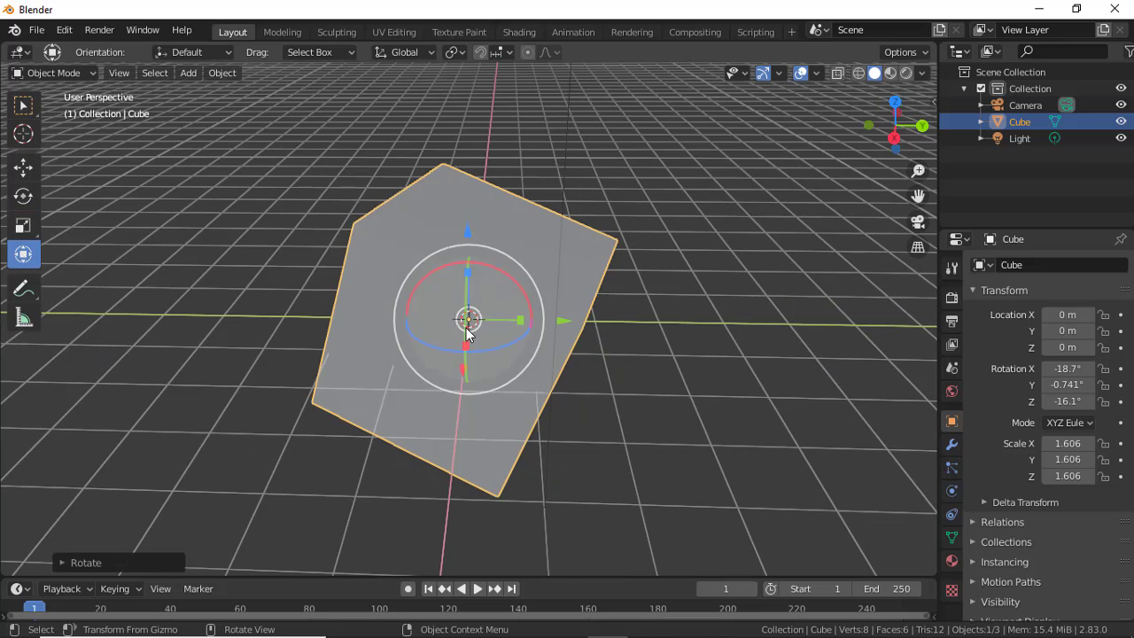
pyautogui.moveTo(562, 323); pyautogui.dragTo(363, 308)
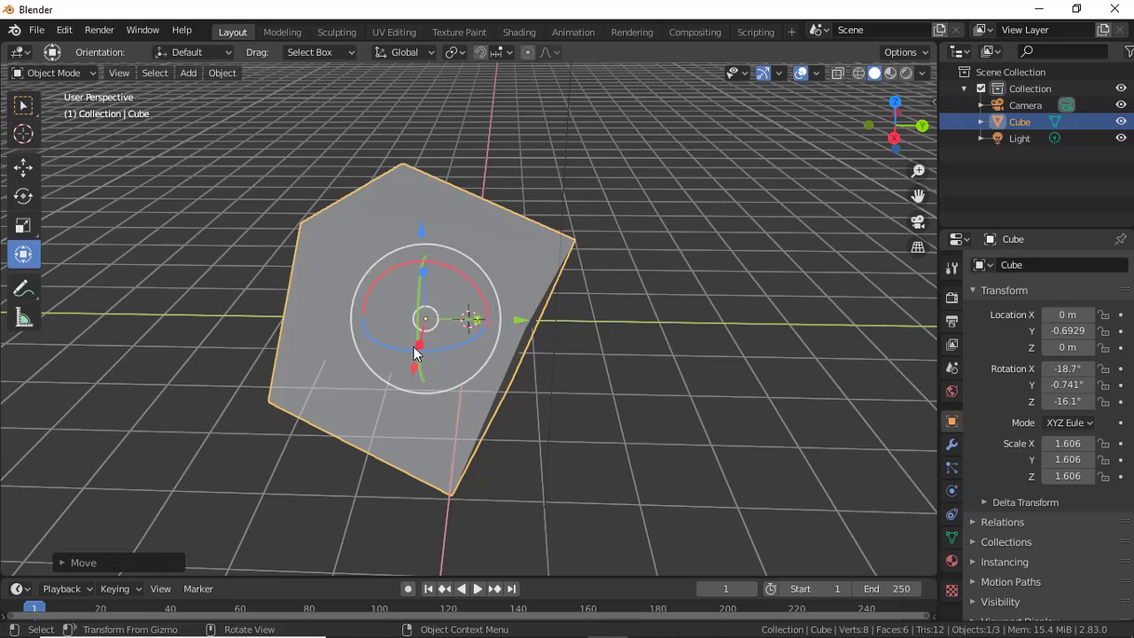
pyautogui.moveTo(415, 352)
pyautogui.mouseDown(button='middle')
pyautogui.moveTo(419, 397)
pyautogui.moveTo(410, 332)
pyautogui.moveTo(372, 353)
pyautogui.moveTo(420, 352)
pyautogui.mouseUp(button='middle')
pyautogui.moveTo(547, 379)
pyautogui.mouseDown(button='middle')
pyautogui.moveTo(595, 385)
pyautogui.moveTo(251, 314)
pyautogui.mouseUp(button='middle')
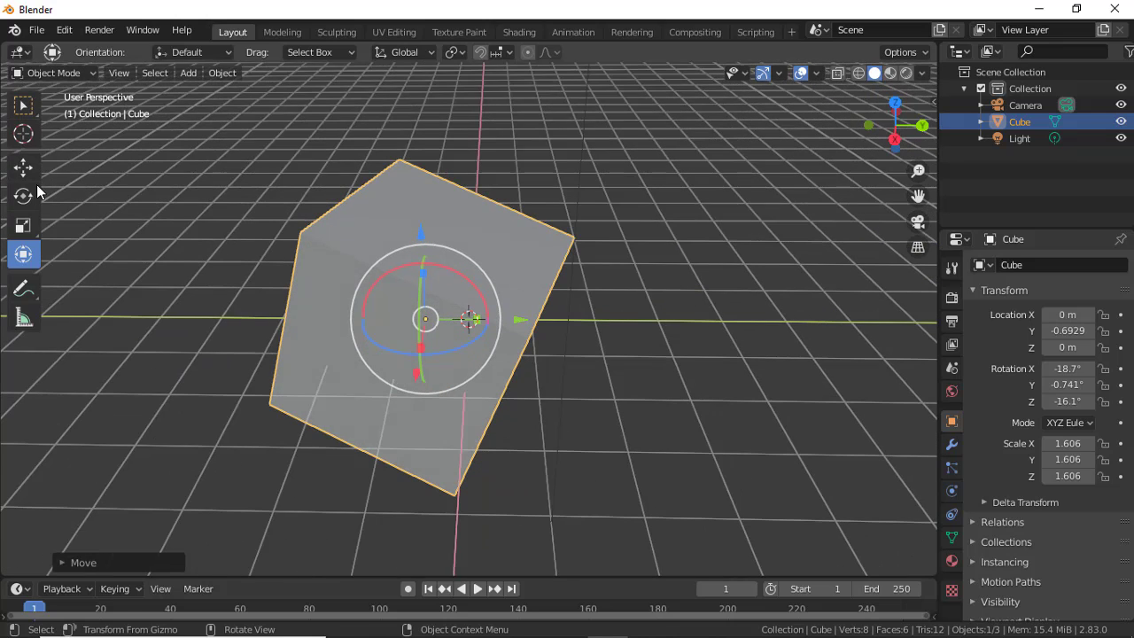
# Stretch the cube along Y, Z and uniformly to scale -9.853, -17.132, -12.435.
pyautogui.click(23, 229)
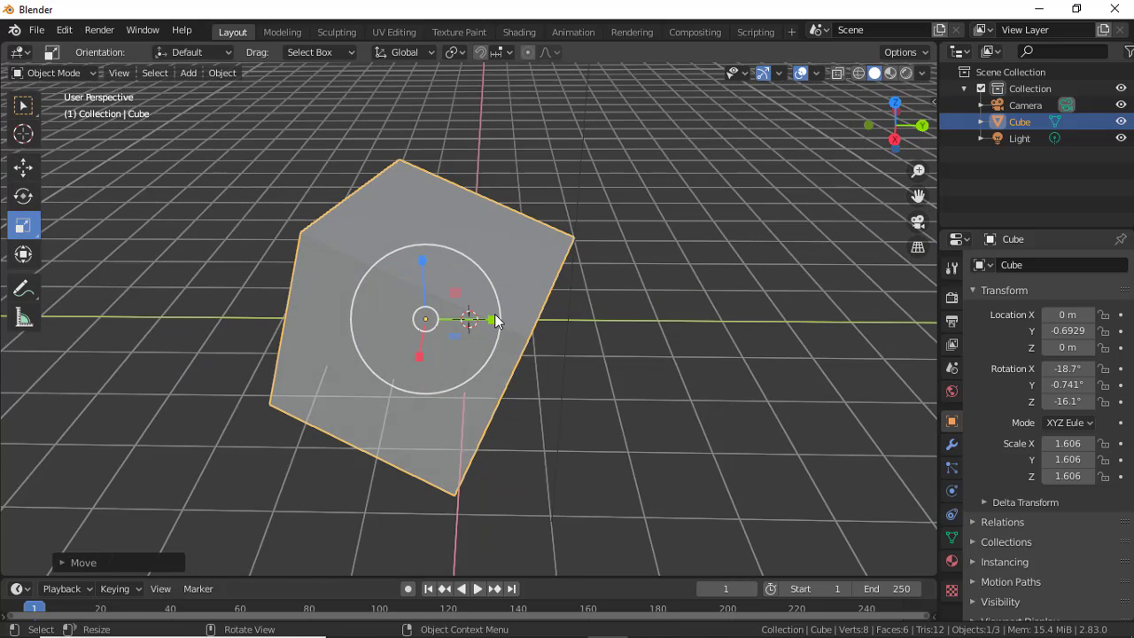
pyautogui.moveTo(491, 319); pyautogui.dragTo(550, 321)
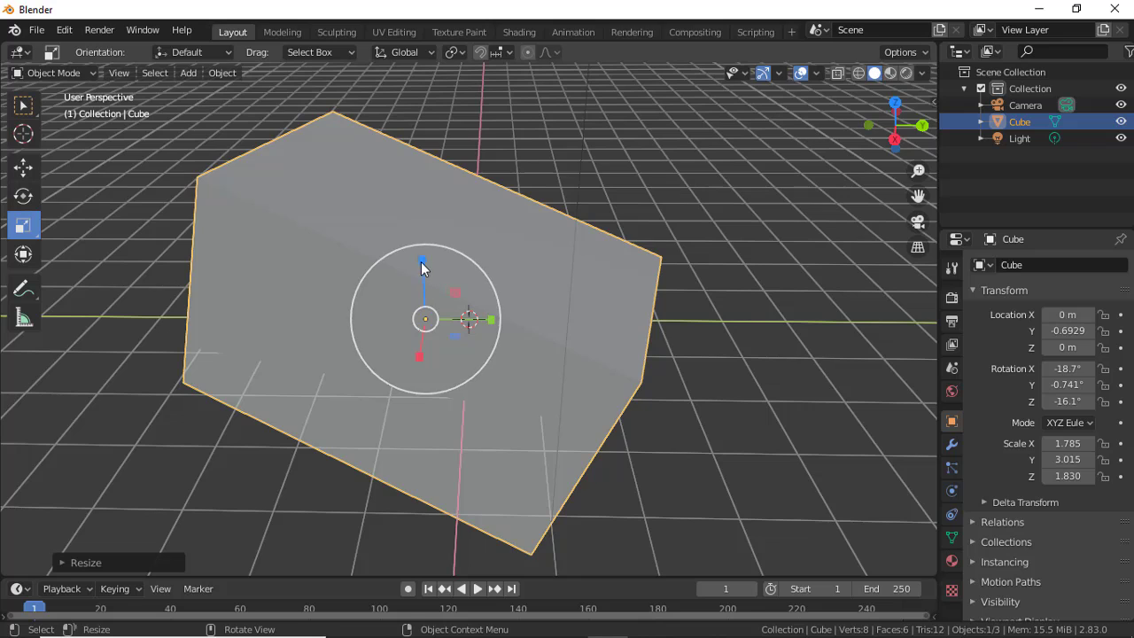
pyautogui.moveTo(421, 261); pyautogui.dragTo(420, 248)
pyautogui.moveTo(434, 322)
pyautogui.mouseDown()
pyautogui.moveTo(452, 316)
pyautogui.moveTo(401, 319)
pyautogui.moveTo(467, 326)
pyautogui.mouseUp()
pyautogui.scroll(-4, 401, 319)
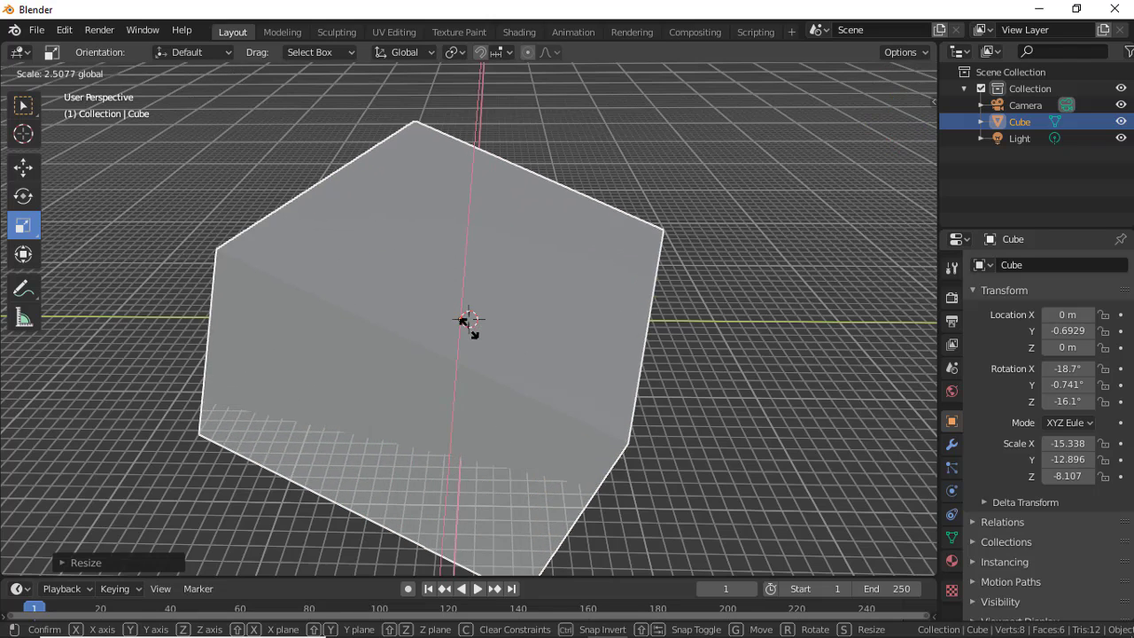
pyautogui.rightClick(467, 324)
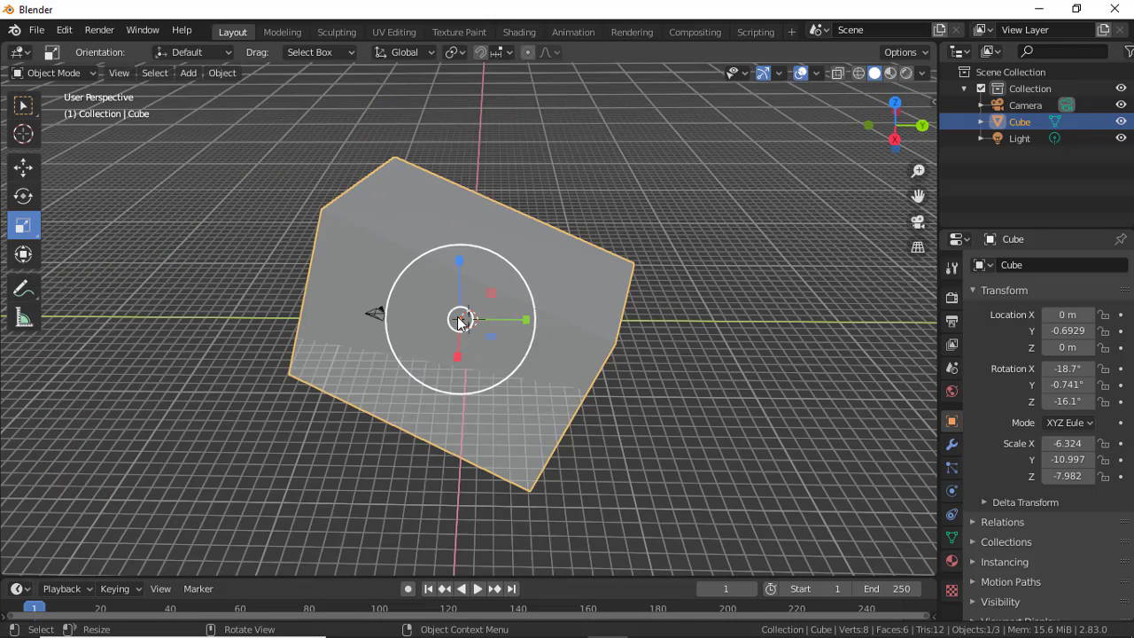
pyautogui.moveTo(460, 322); pyautogui.dragTo(720, 405)
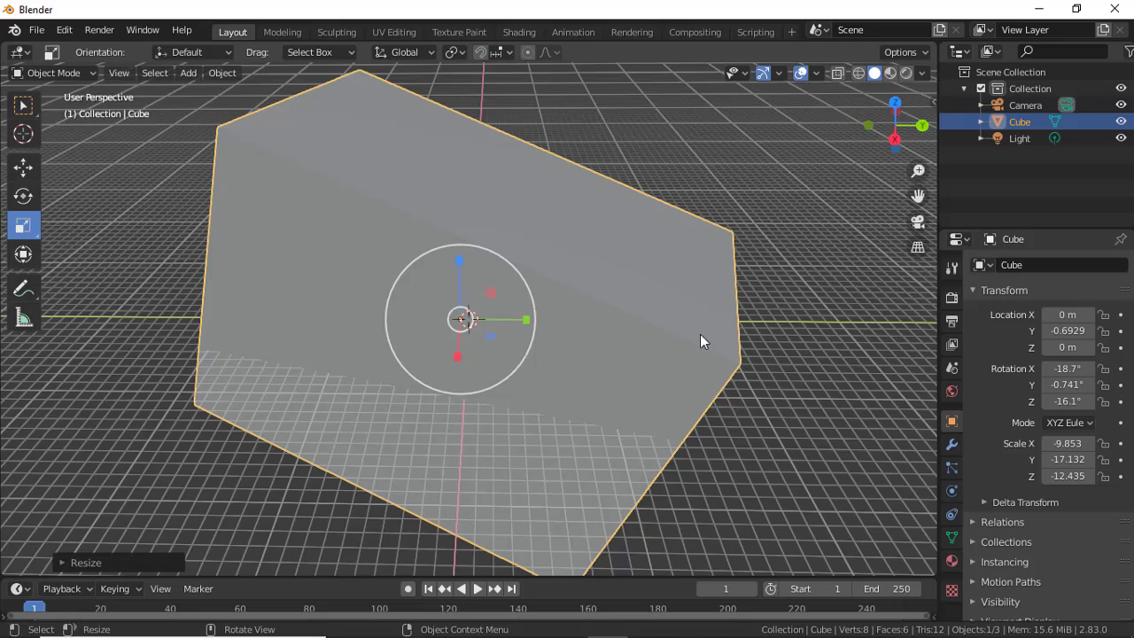
pyautogui.scroll(-3, 700, 340)
pyautogui.click(53, 72)
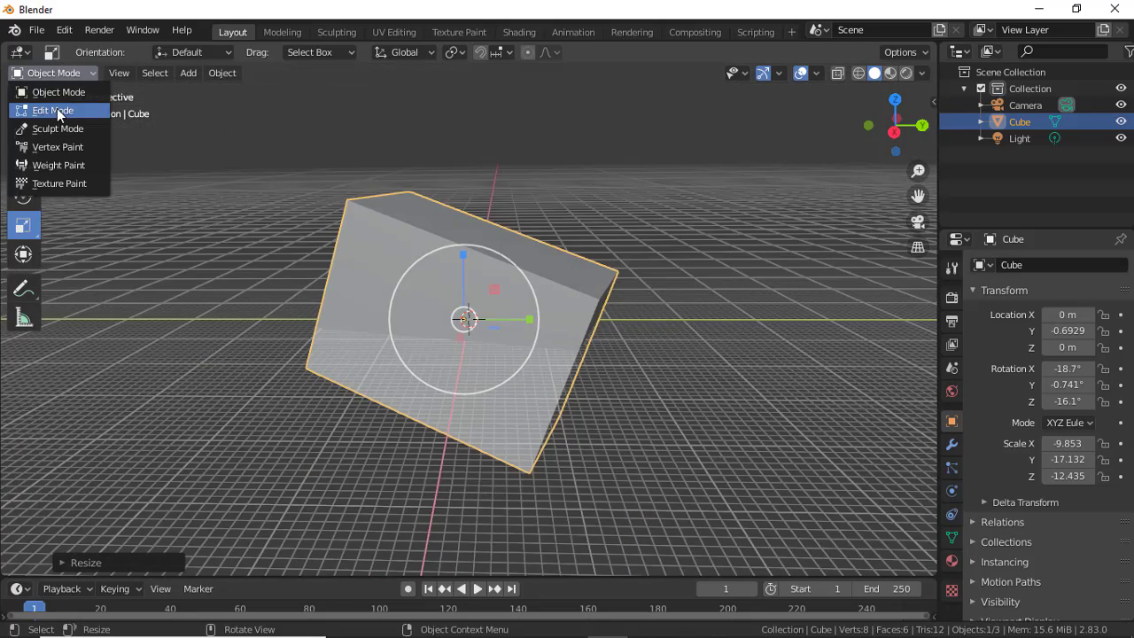
# In Edit Mode, grab a top corner vertex and pull it to deform the cube.
pyautogui.click(57, 110)
pyautogui.moveTo(372, 284); pyautogui.dragTo(345, 222, button='middle')
pyautogui.click(346, 219)
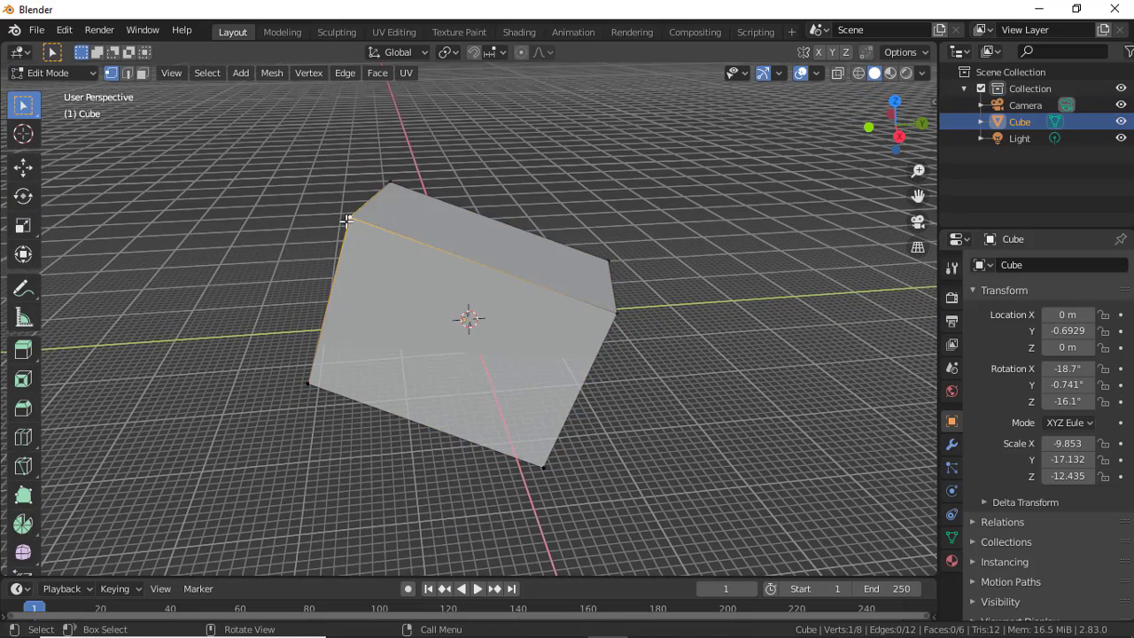
pyautogui.press('g')
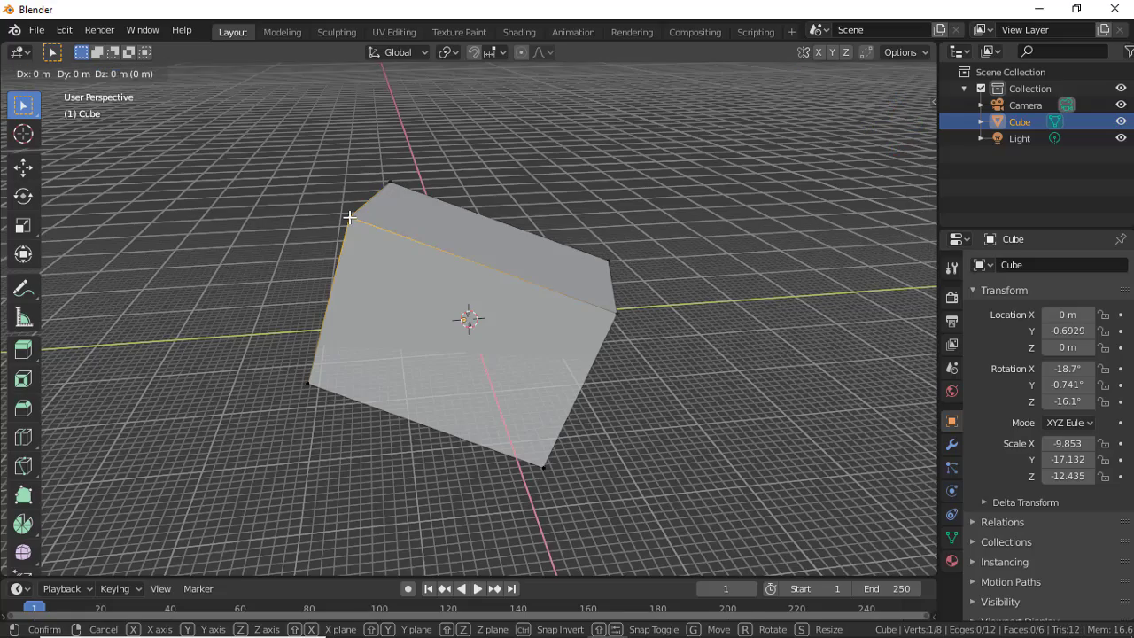
pyautogui.click(334, 214)
pyautogui.moveTo(364, 240)
pyautogui.mouseDown(button='middle')
pyautogui.moveTo(212, 258)
pyautogui.moveTo(378, 309)
pyautogui.moveTo(278, 292)
pyautogui.moveTo(551, 319)
pyautogui.moveTo(429, 362)
pyautogui.moveTo(540, 400)
pyautogui.moveTo(464, 316)
pyautogui.moveTo(429, 319)
pyautogui.mouseUp(button='middle')
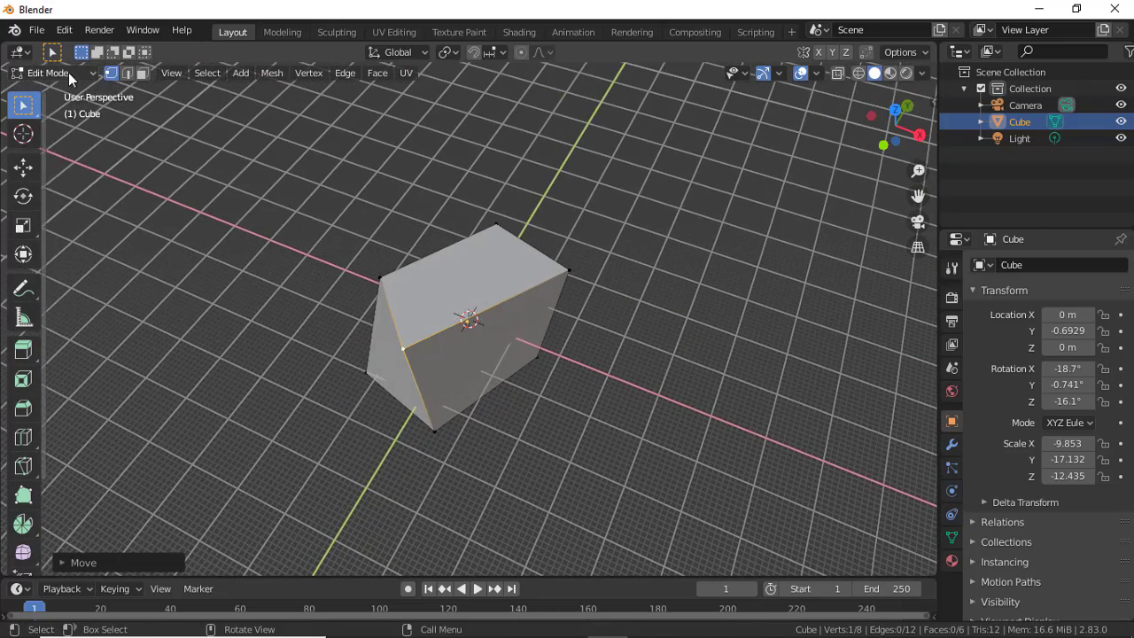
pyautogui.click(48, 73)
# In Sculpt Mode, draw a stroke on the cube and voxel-remesh it with Ctrl+R.
pyautogui.click(57, 128)
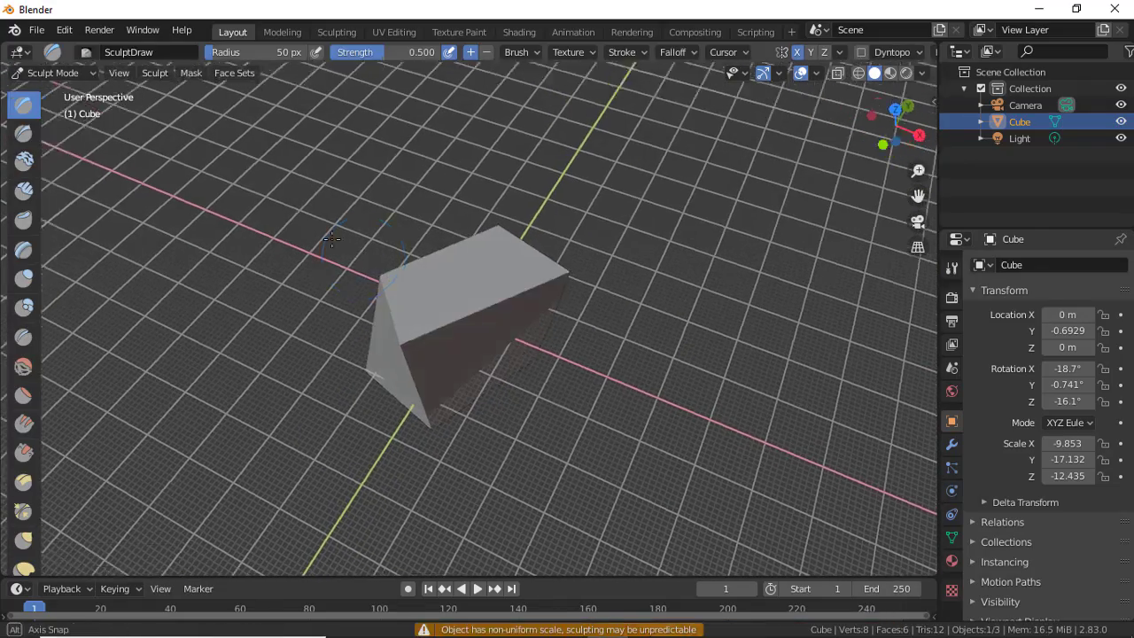
pyautogui.moveTo(390, 304)
pyautogui.mouseDown(button='middle')
pyautogui.moveTo(337, 292)
pyautogui.moveTo(390, 304)
pyautogui.mouseUp(button='middle')
pyautogui.moveTo(390, 304); pyautogui.dragTo(400, 310)
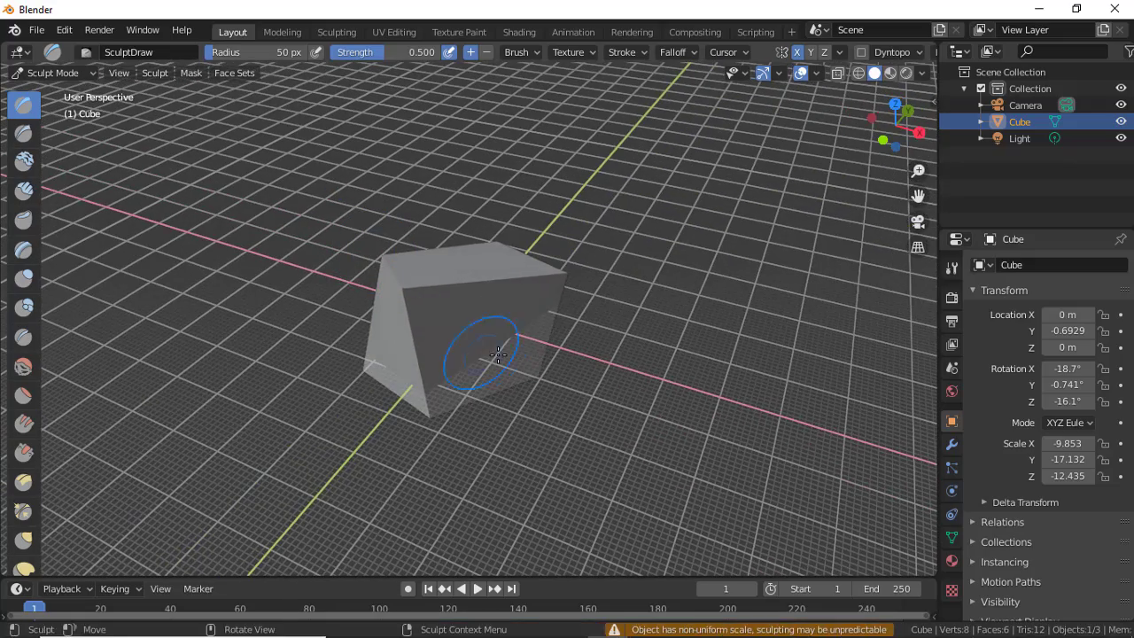
pyautogui.moveTo(481, 354)
pyautogui.mouseDown(button='middle')
pyautogui.moveTo(544, 319)
pyautogui.moveTo(451, 349)
pyautogui.mouseUp(button='middle')
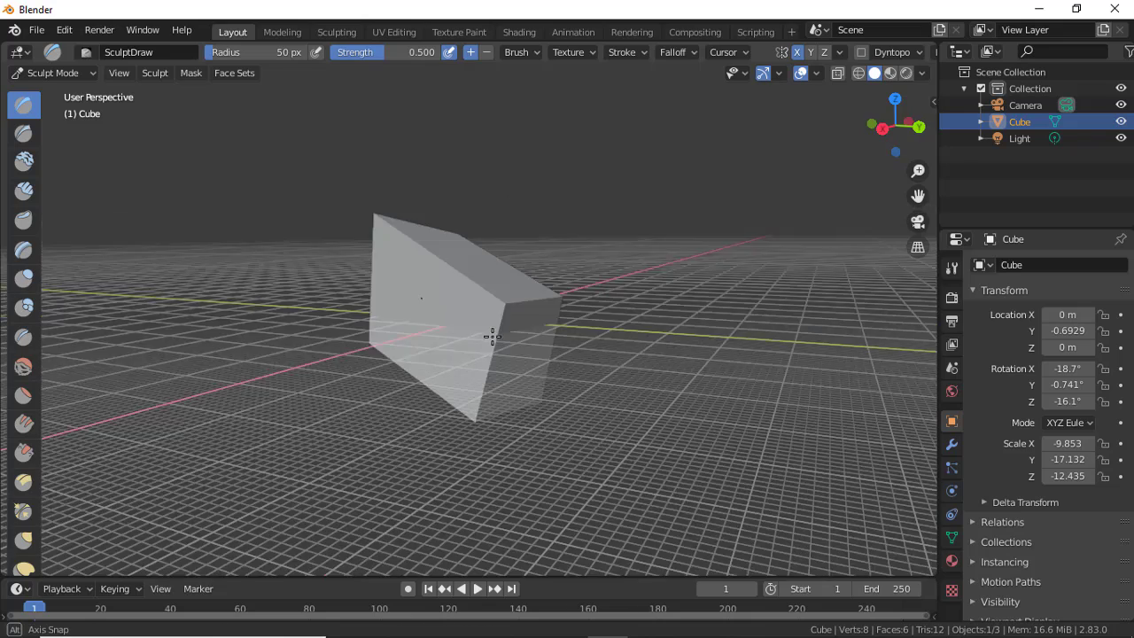
pyautogui.hotkey('ctrl', 'r')
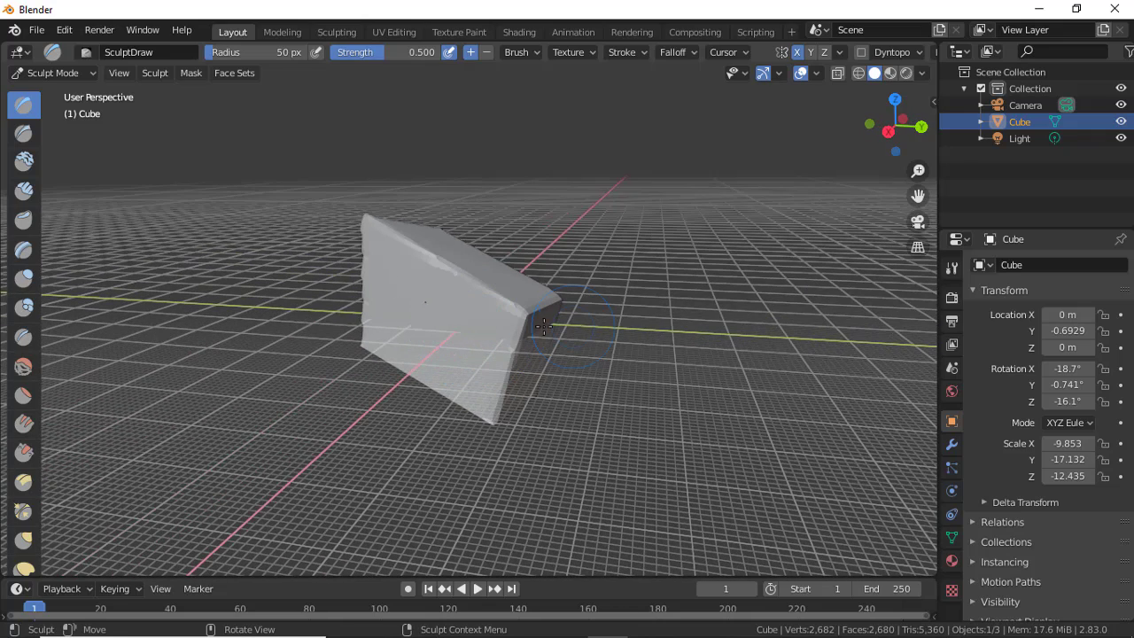
pyautogui.click(84, 72)
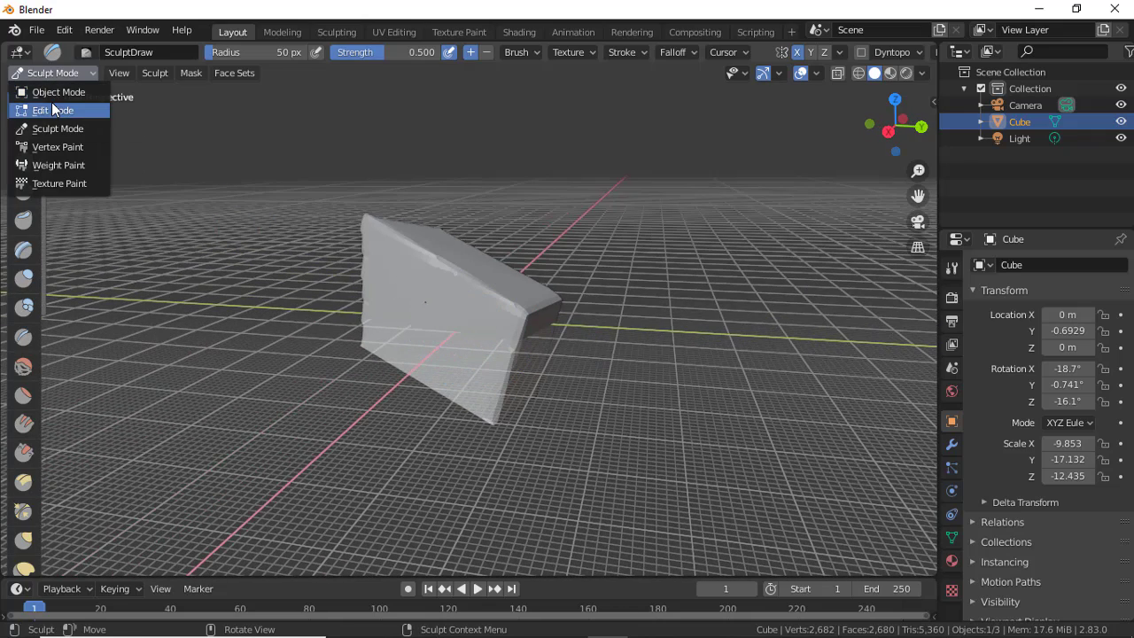
# In Edit Mode, add a 13-cut loop cut, bringing the cube to 3,774 vertices.
pyautogui.click(51, 110)
pyautogui.moveTo(443, 319); pyautogui.dragTo(485, 279, button='middle')
pyautogui.hotkey('ctrl', 'r')
pyautogui.scroll(1, 485, 279)
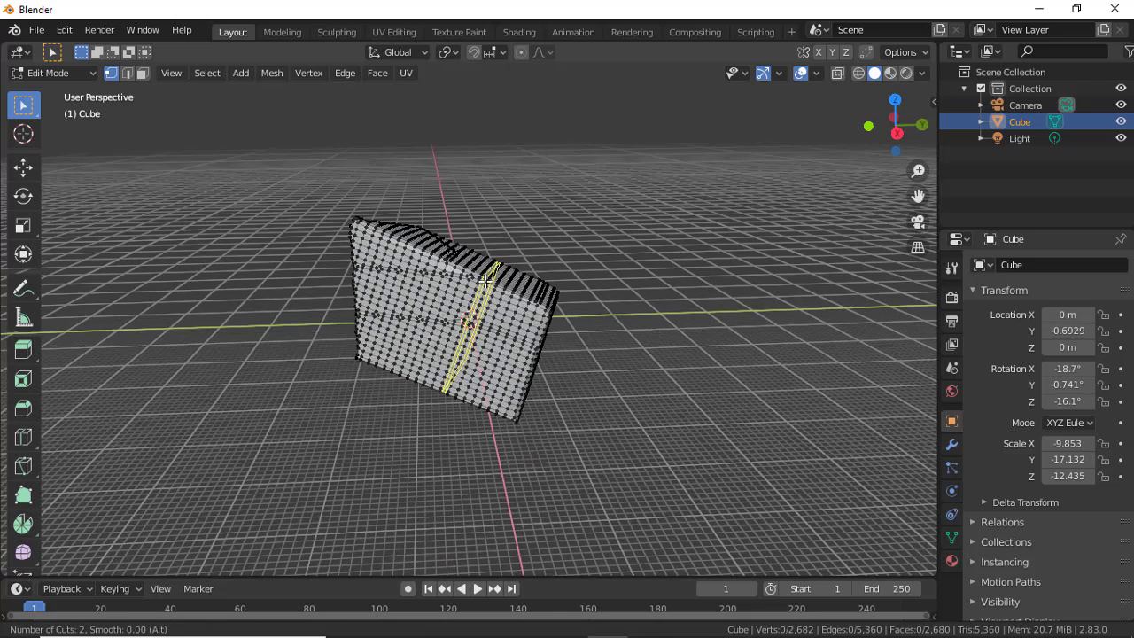
pyautogui.scroll(11, 483, 293)
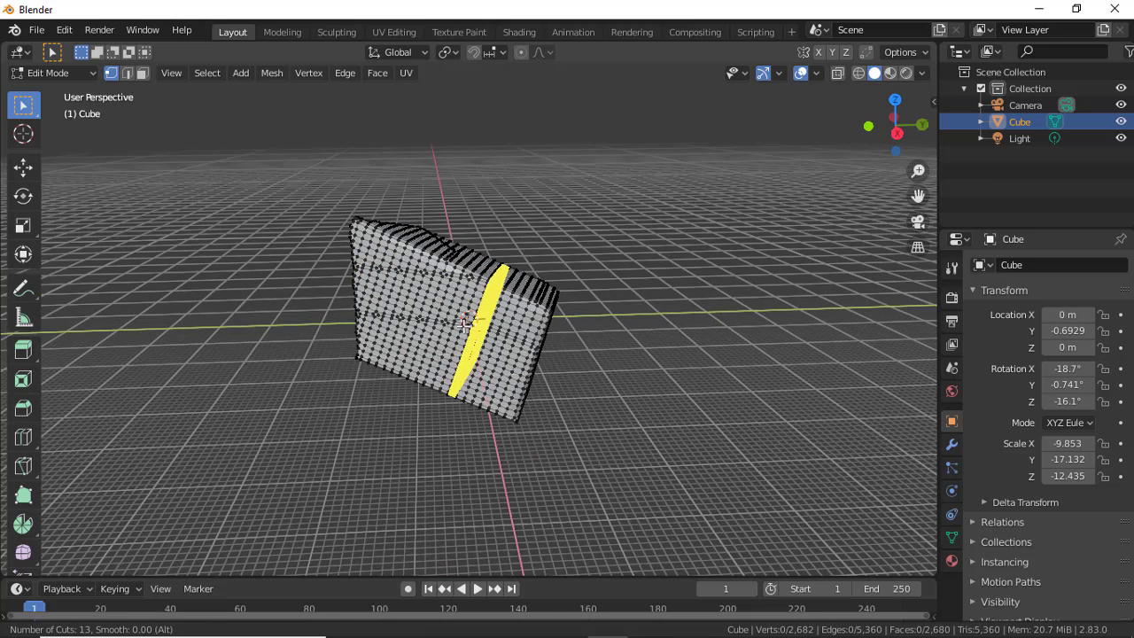
pyautogui.click(416, 296)
pyautogui.click(343, 215)
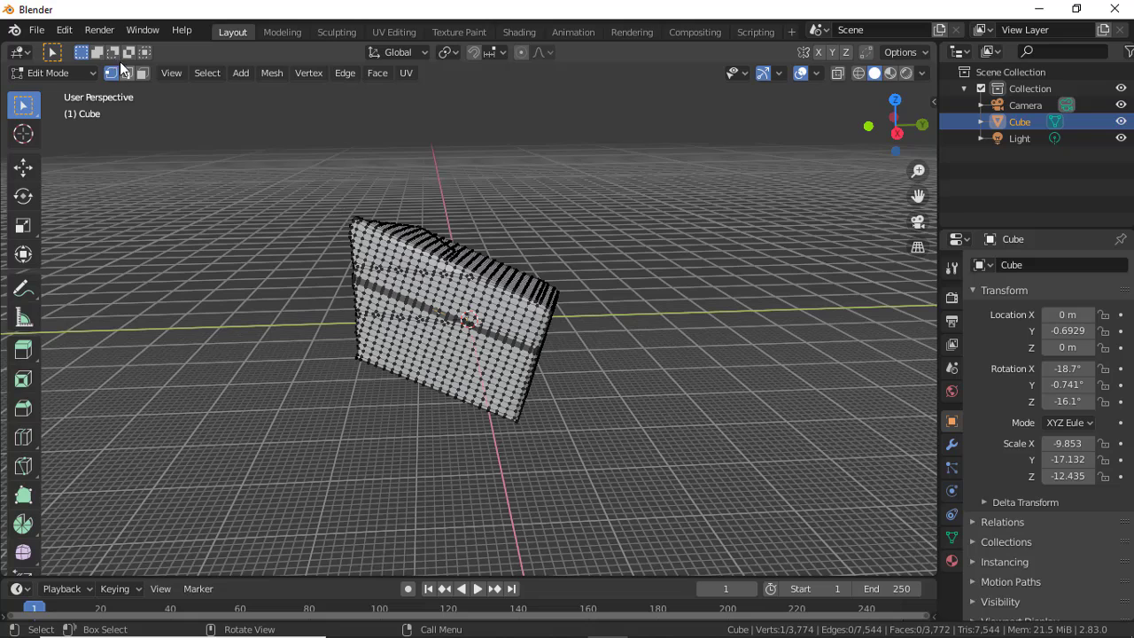
pyautogui.click(71, 72)
# Back in Sculpt Mode, carve strokes and grooves into the cube's front face.
pyautogui.click(71, 129)
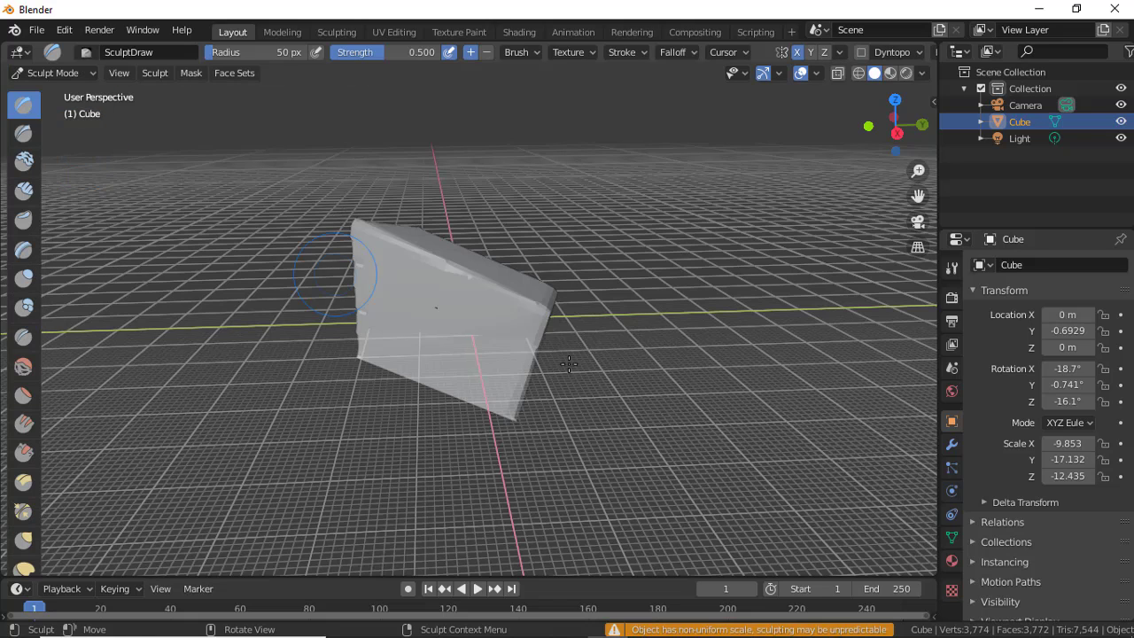
pyautogui.moveTo(569, 364); pyautogui.dragTo(531, 354, button='middle')
pyautogui.moveTo(540, 306); pyautogui.dragTo(501, 380)
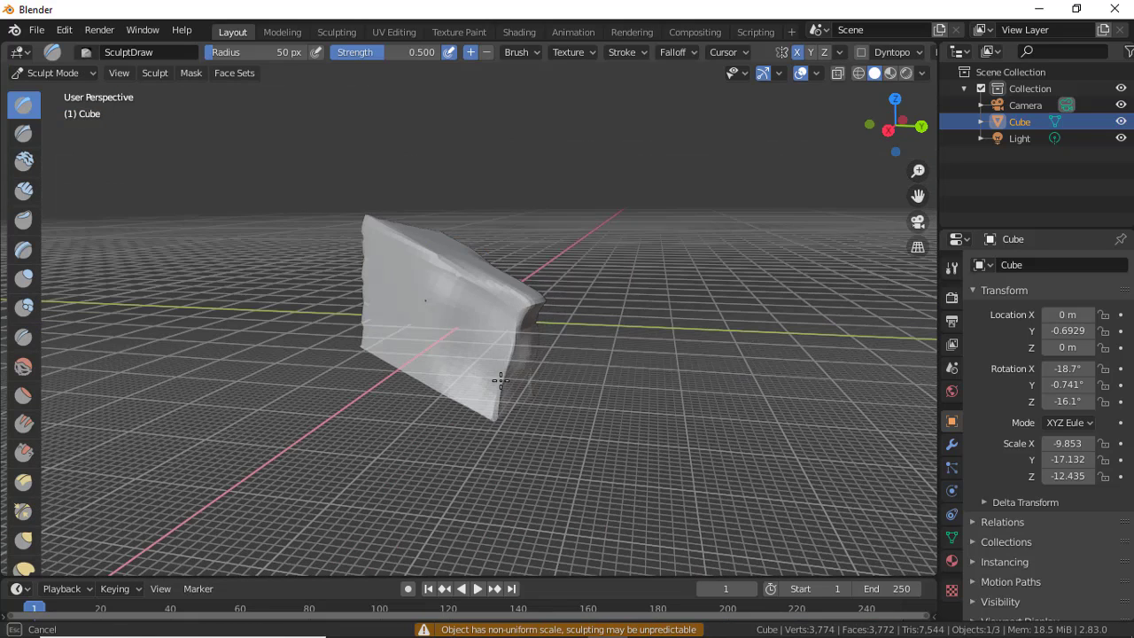
pyautogui.moveTo(505, 367)
pyautogui.mouseDown(button='middle')
pyautogui.moveTo(456, 354)
pyautogui.moveTo(434, 367)
pyautogui.moveTo(490, 331)
pyautogui.mouseUp(button='middle')
pyautogui.moveTo(491, 331); pyautogui.dragTo(500, 355)
pyautogui.moveTo(501, 354); pyautogui.dragTo(481, 292, button='middle')
pyautogui.moveTo(481, 291)
pyautogui.mouseDown()
pyautogui.moveTo(504, 328)
pyautogui.moveTo(514, 310)
pyautogui.mouseUp()
pyautogui.moveTo(514, 310); pyautogui.dragTo(455, 263, button='middle')
# Sculpt more marks on the cube's front and right side, then enter Texture Paint mode.
pyautogui.moveTo(456, 264); pyautogui.dragTo(496, 271)
pyautogui.moveTo(496, 271)
pyautogui.mouseDown(button='middle')
pyautogui.moveTo(473, 355)
pyautogui.moveTo(461, 318)
pyautogui.mouseUp(button='middle')
pyautogui.moveTo(460, 319); pyautogui.dragTo(486, 334)
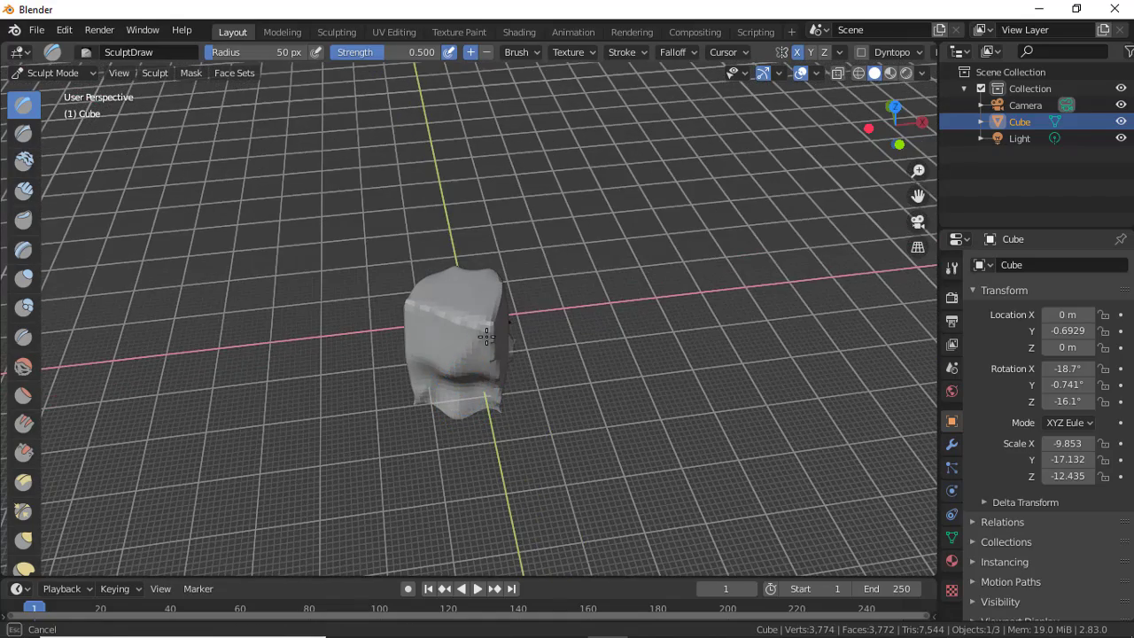
pyautogui.moveTo(486, 335); pyautogui.dragTo(518, 337, button='middle')
pyautogui.moveTo(461, 328); pyautogui.dragTo(514, 330)
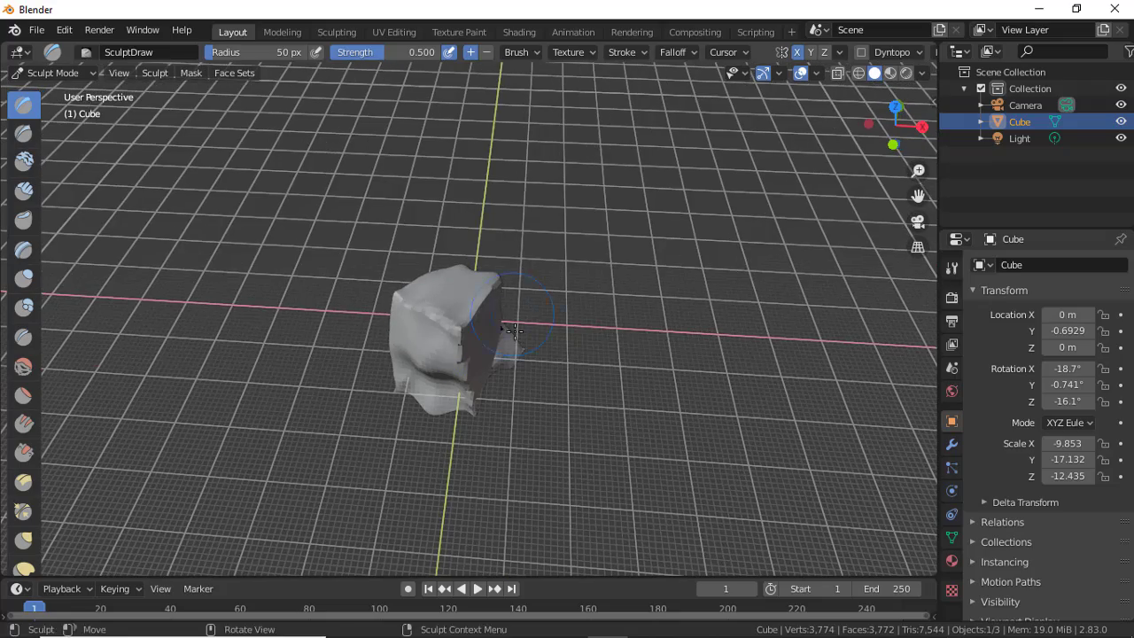
pyautogui.moveTo(515, 330); pyautogui.dragTo(381, 326, button='middle')
pyautogui.moveTo(381, 326); pyautogui.dragTo(460, 314)
pyautogui.moveTo(461, 314)
pyautogui.mouseDown(button='middle')
pyautogui.moveTo(494, 325)
pyautogui.moveTo(470, 305)
pyautogui.moveTo(436, 333)
pyautogui.moveTo(416, 301)
pyautogui.moveTo(443, 266)
pyautogui.mouseUp(button='middle')
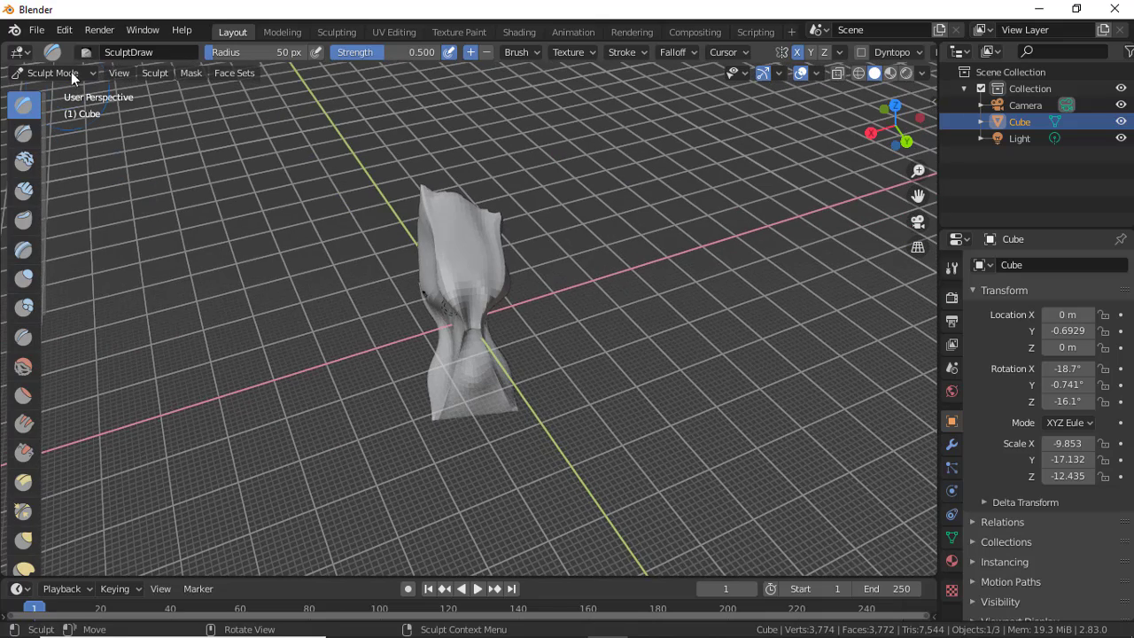
pyautogui.click(71, 75)
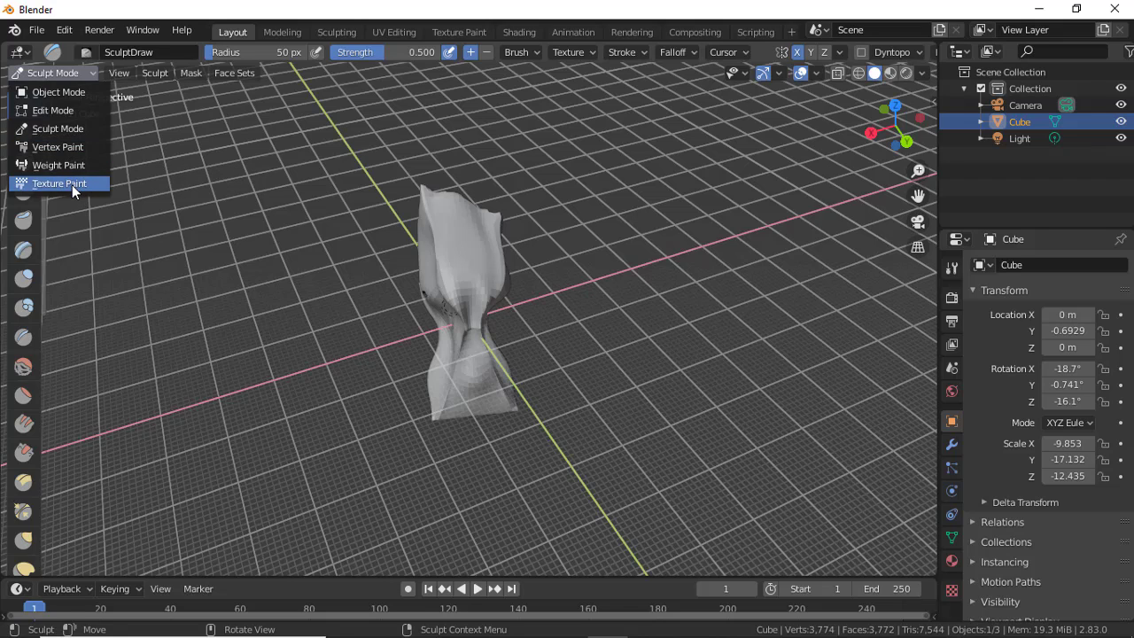
pyautogui.click(72, 184)
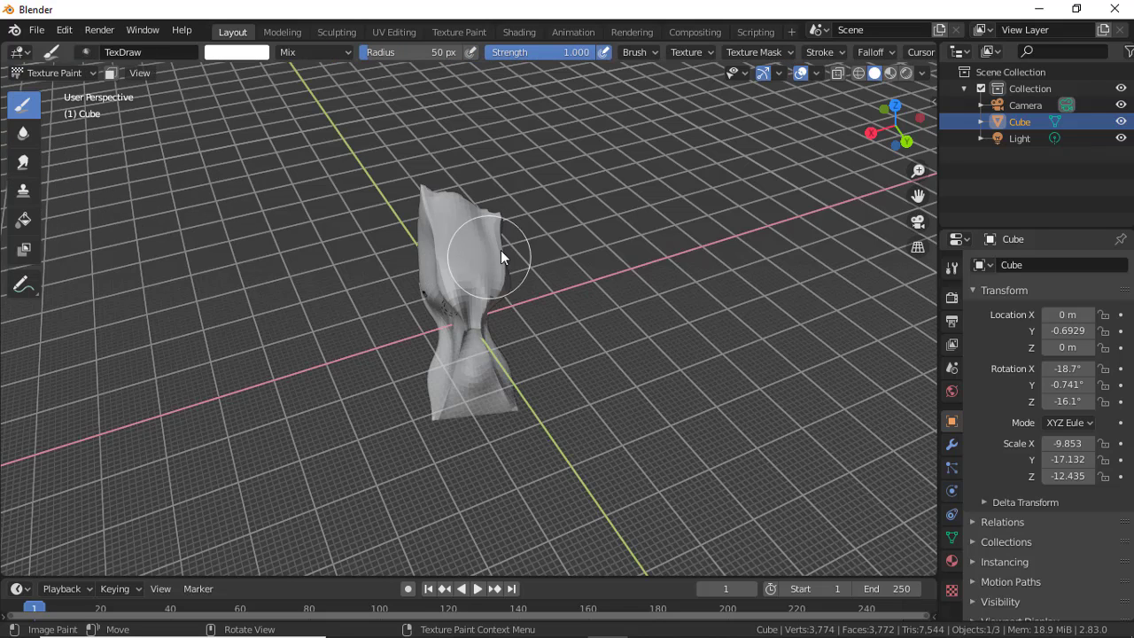
# Set the texture-paint brush colour to green.
pyautogui.click(452, 267)
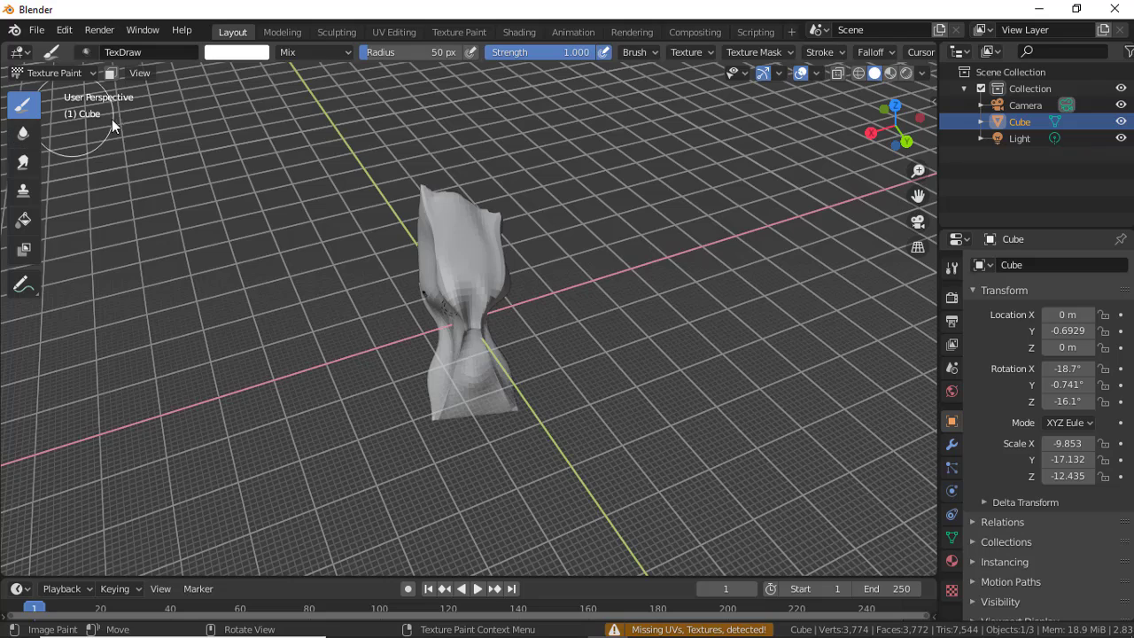
pyautogui.click(230, 53)
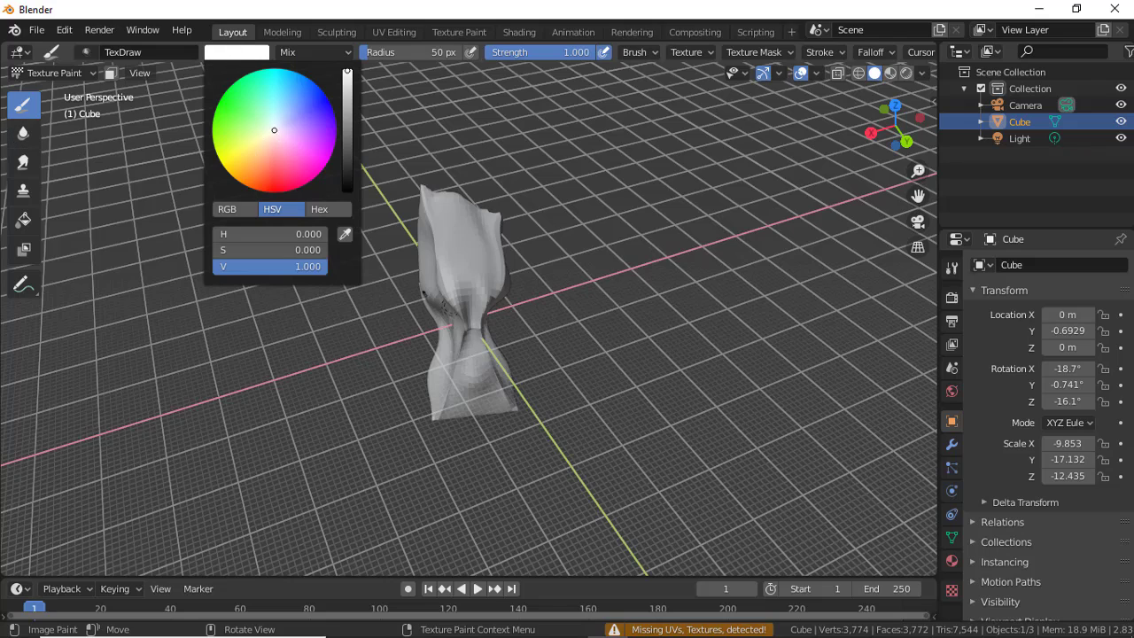
pyautogui.click(213, 131)
pyautogui.moveTo(453, 317)
pyautogui.mouseDown(button='middle')
pyautogui.moveTo(511, 282)
pyautogui.moveTo(533, 285)
pyautogui.mouseUp(button='middle')
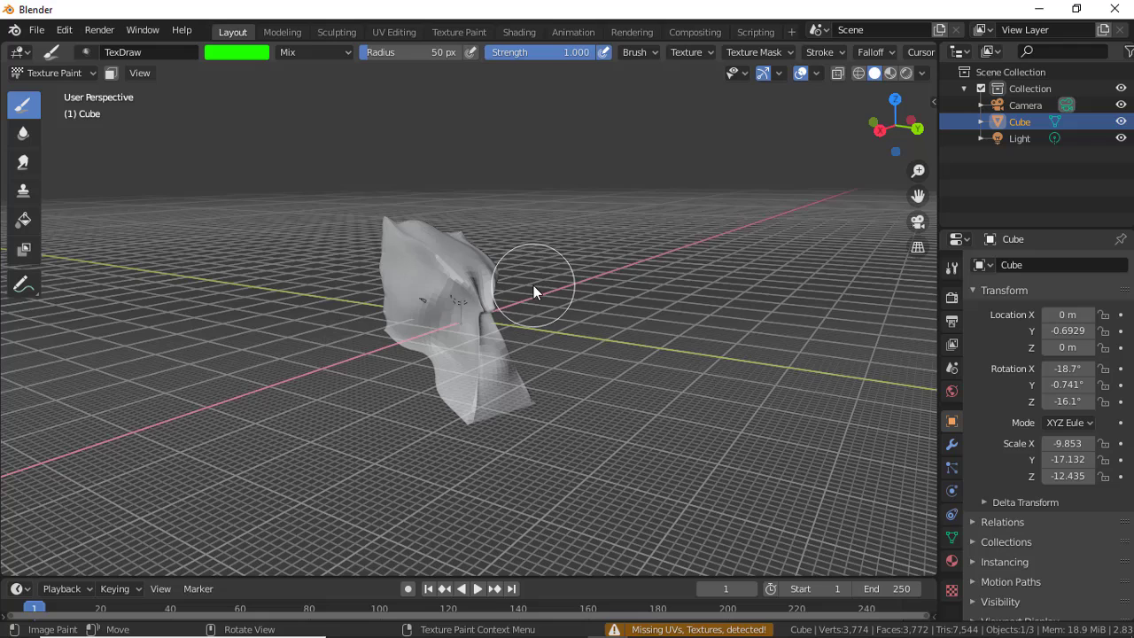
# Turn on Material Preview shading and view the mesh from low and tilted angles.
pyautogui.click(890, 74)
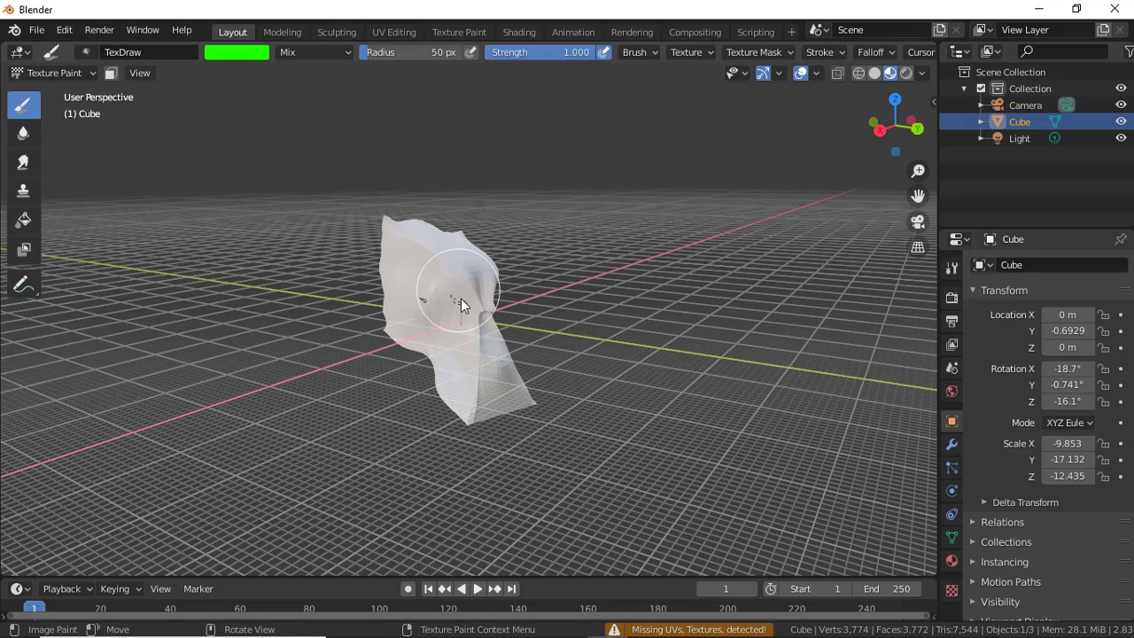
pyautogui.moveTo(623, 299)
pyautogui.mouseDown(button='middle')
pyautogui.moveTo(835, 207)
pyautogui.moveTo(481, 329)
pyautogui.mouseUp(button='middle')
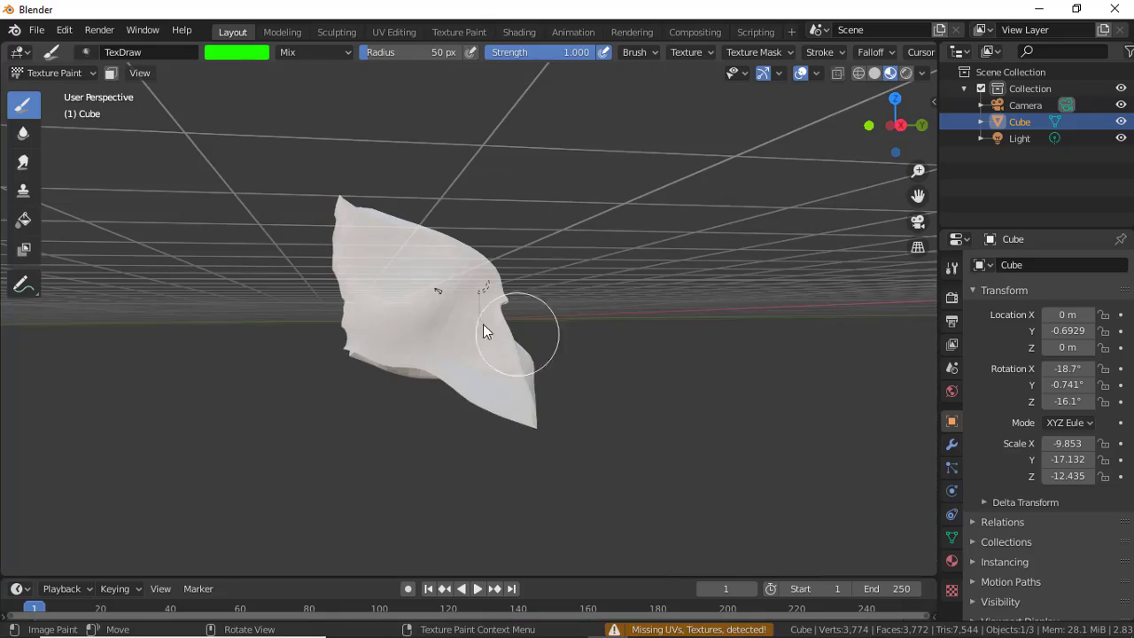
pyautogui.click(532, 348)
pyautogui.moveTo(560, 343); pyautogui.dragTo(361, 347, button='middle')
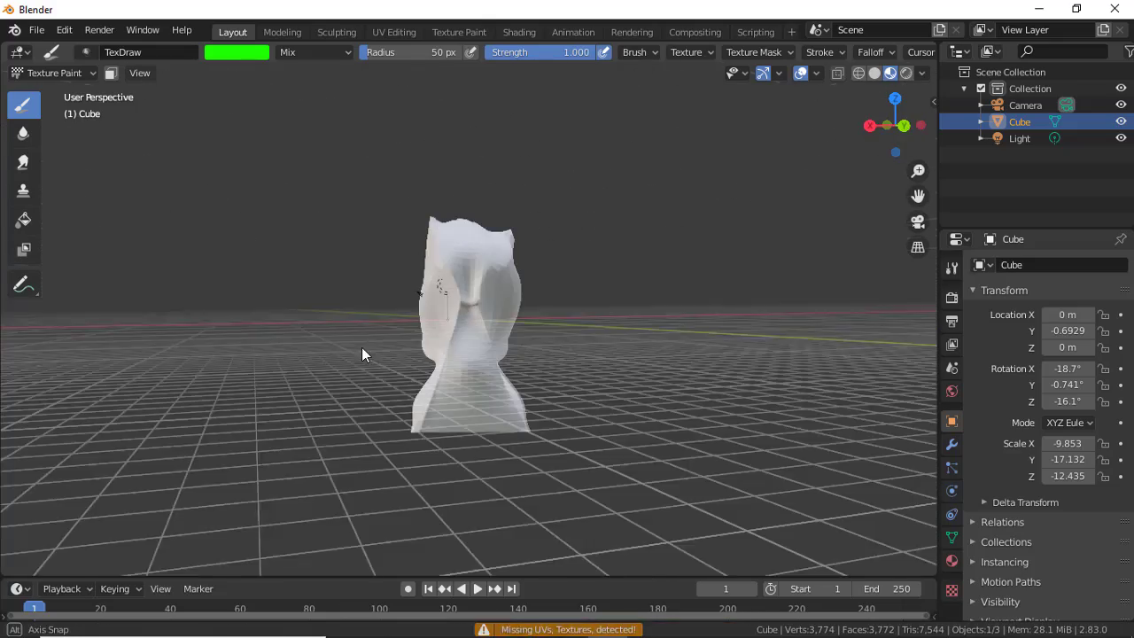
pyautogui.moveTo(444, 328)
pyautogui.mouseDown(button='middle')
pyautogui.moveTo(417, 326)
pyautogui.moveTo(499, 418)
pyautogui.moveTo(519, 406)
pyautogui.moveTo(461, 370)
pyautogui.moveTo(488, 338)
pyautogui.mouseUp(button='middle')
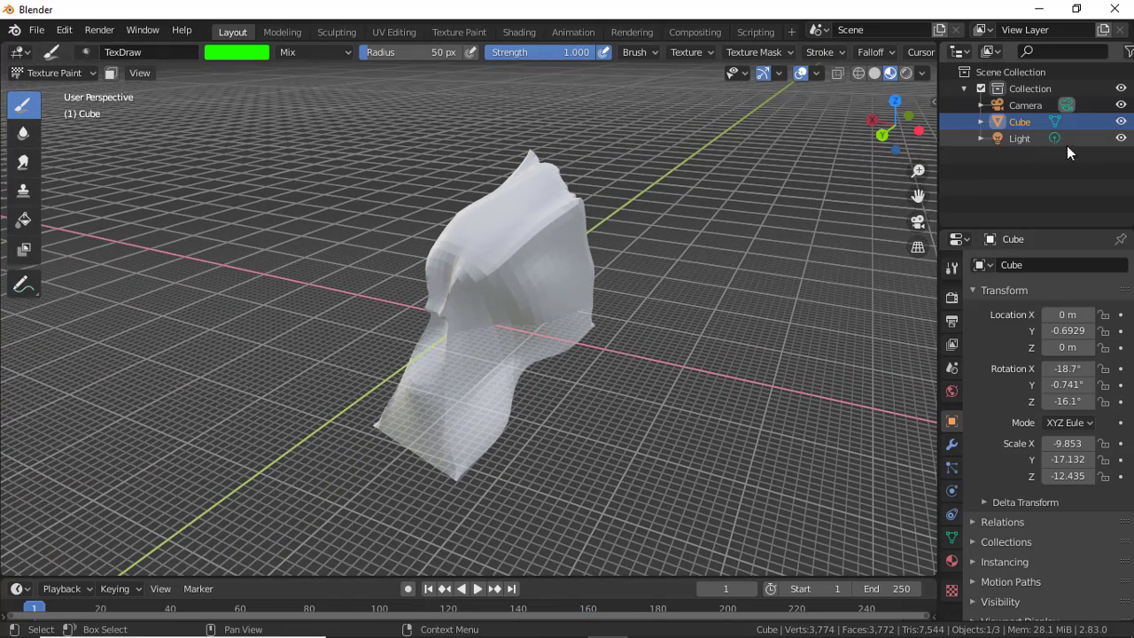
# Switch the mesh back to Object Mode.
pyautogui.click(43, 74)
pyautogui.click(45, 90)
pyautogui.moveTo(434, 266)
pyautogui.mouseDown(button='middle')
pyautogui.moveTo(356, 260)
pyautogui.moveTo(169, 184)
pyautogui.mouseUp(button='middle')
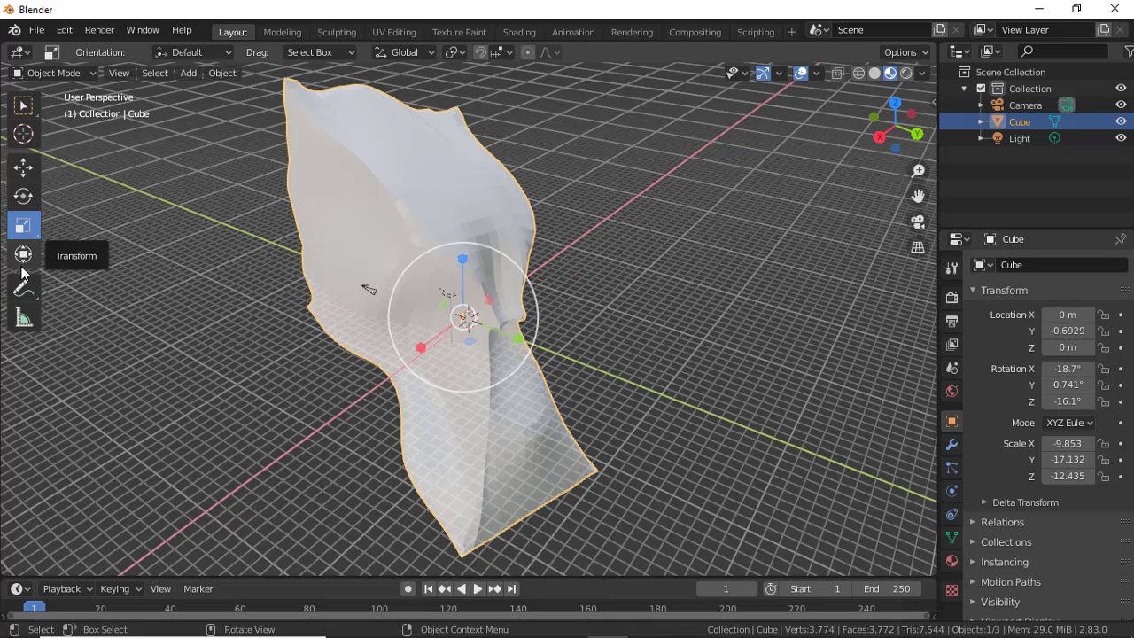
# Draw blue annotation strokes over the mesh, undoing the first line.
pyautogui.click(28, 298)
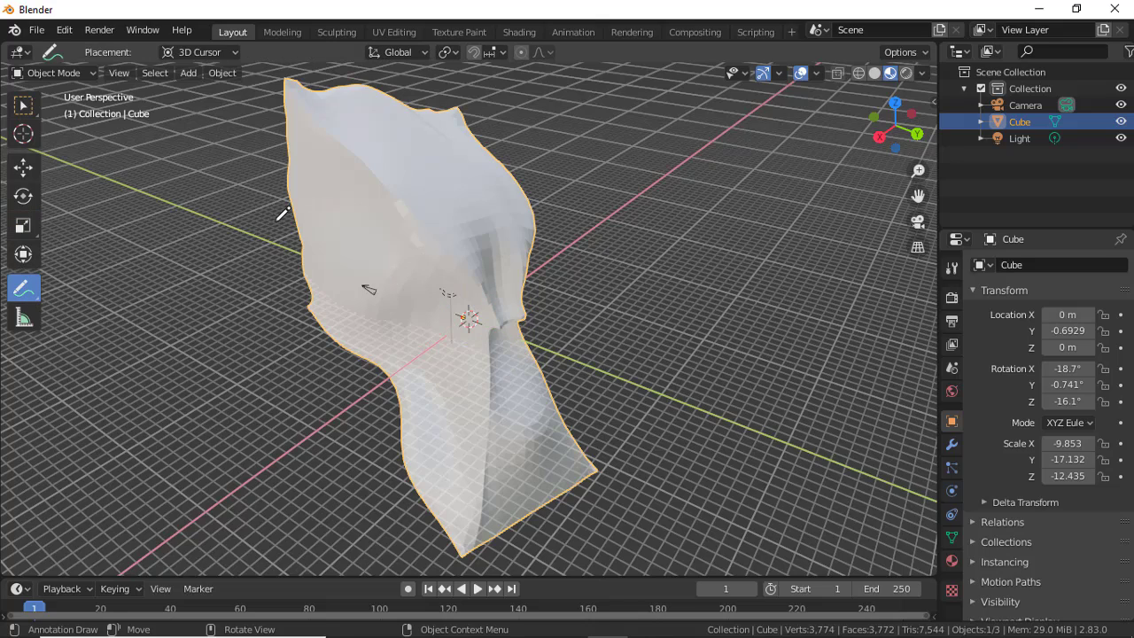
pyautogui.moveTo(402, 231)
pyautogui.mouseDown(button='middle')
pyautogui.moveTo(513, 202)
pyautogui.moveTo(411, 248)
pyautogui.mouseUp(button='middle')
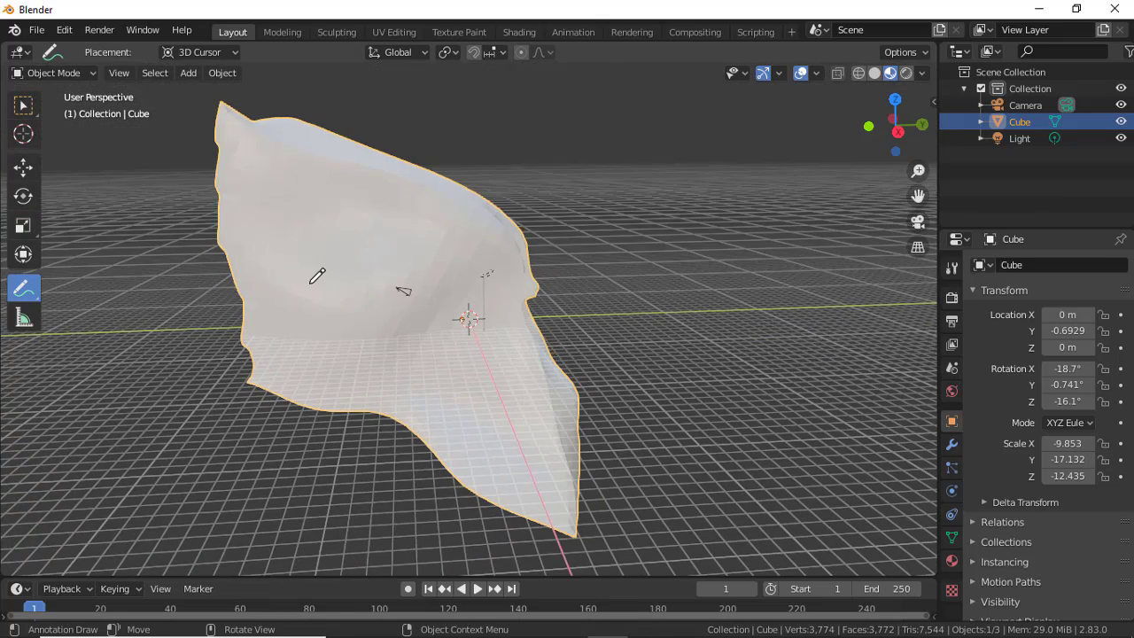
pyautogui.moveTo(302, 284); pyautogui.dragTo(419, 244)
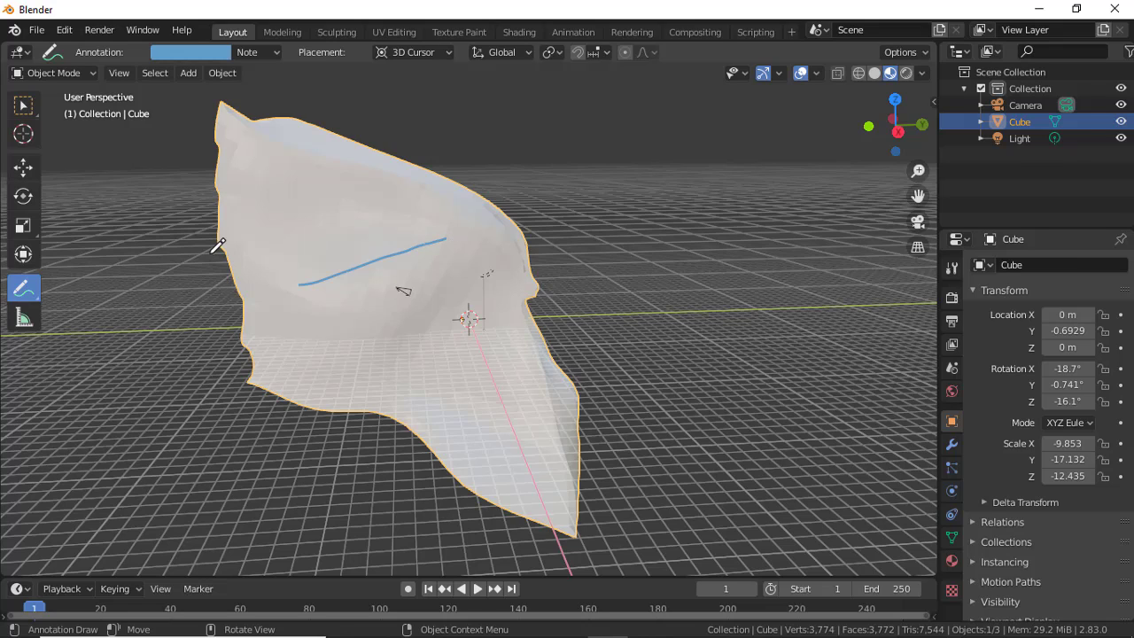
pyautogui.hotkey('ctrl', 'z')
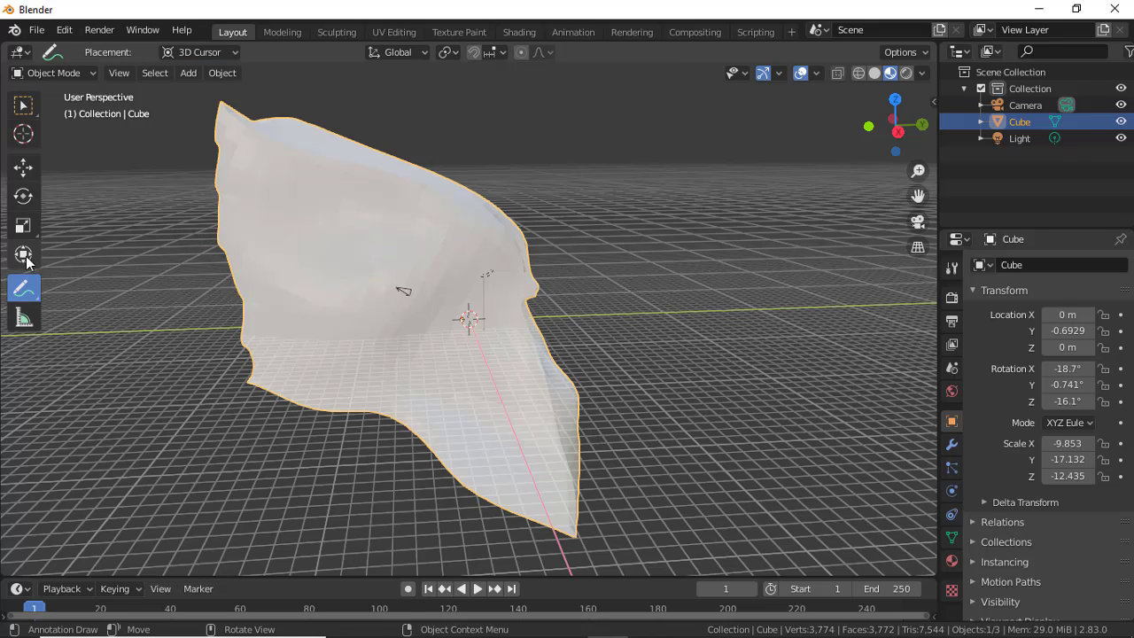
pyautogui.moveTo(339, 214)
pyautogui.mouseDown()
pyautogui.moveTo(364, 211)
pyautogui.moveTo(432, 403)
pyautogui.mouseUp()
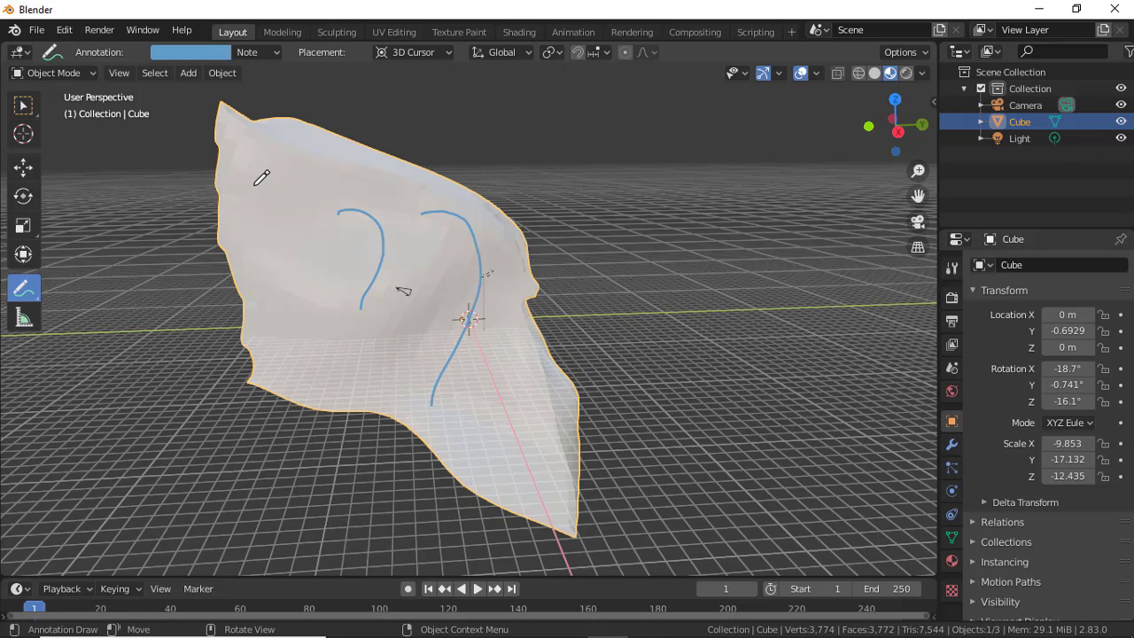
pyautogui.moveTo(255, 185); pyautogui.dragTo(333, 390)
pyautogui.moveTo(475, 230)
pyautogui.mouseDown(button='middle')
pyautogui.moveTo(511, 248)
pyautogui.moveTo(246, 236)
pyautogui.moveTo(458, 212)
pyautogui.moveTo(546, 312)
pyautogui.moveTo(334, 265)
pyautogui.moveTo(196, 279)
pyautogui.moveTo(370, 283)
pyautogui.moveTo(379, 242)
pyautogui.moveTo(427, 314)
pyautogui.mouseUp(button='middle')
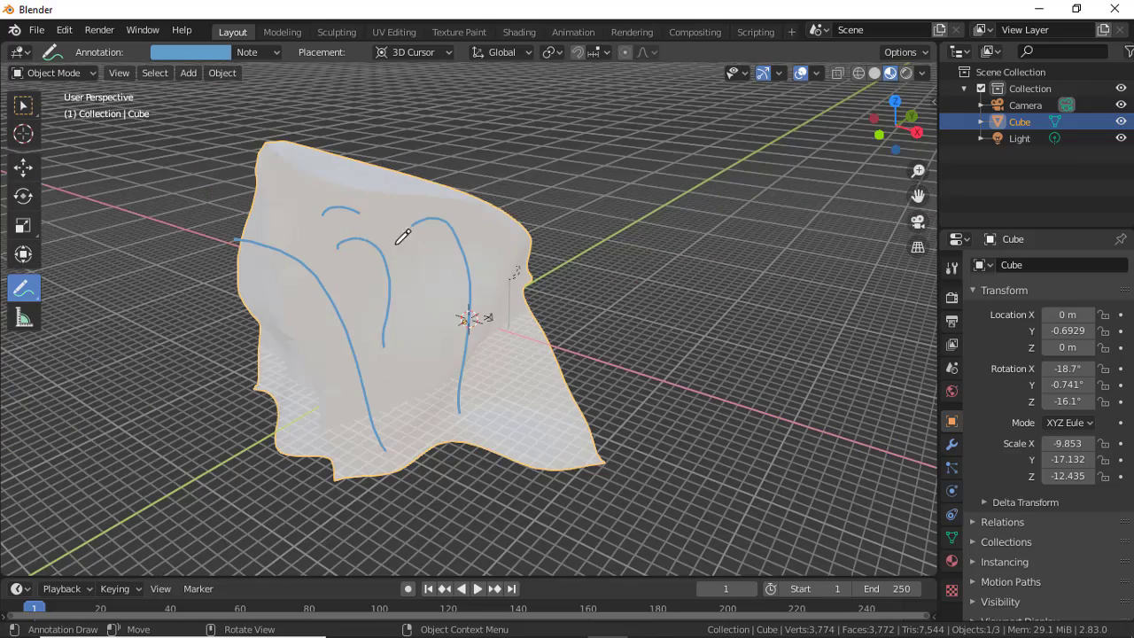
pyautogui.moveTo(387, 341); pyautogui.dragTo(171, 312, button='middle')
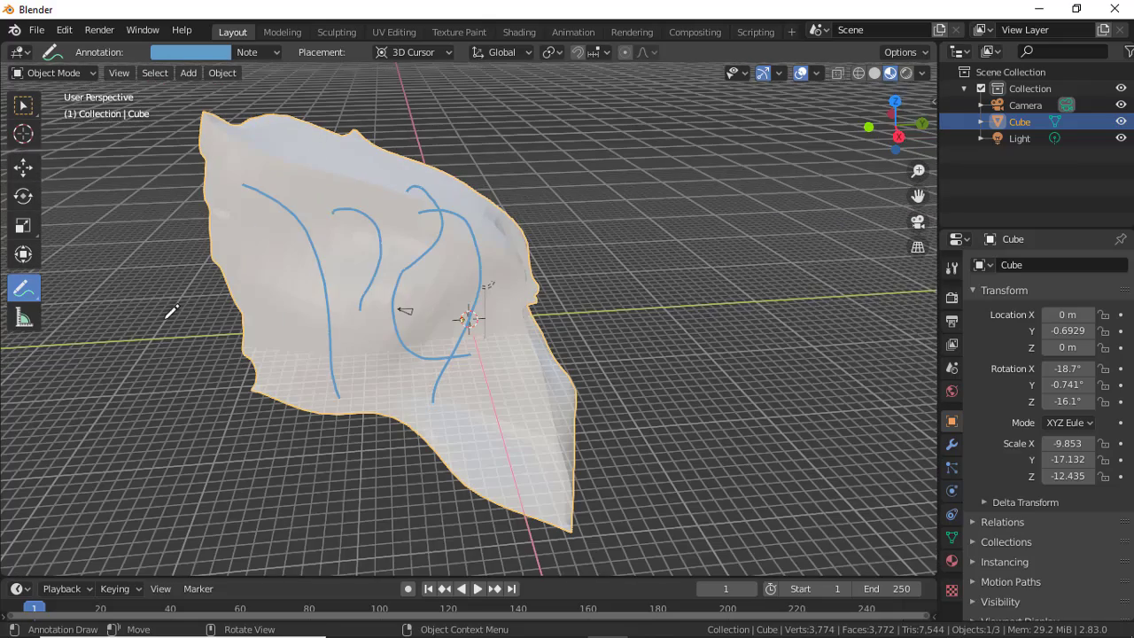
# Measure a 21.3355 m ruler distance across the mesh with the Measure tool.
pyautogui.click(24, 321)
pyautogui.moveTo(272, 310); pyautogui.dragTo(326, 303)
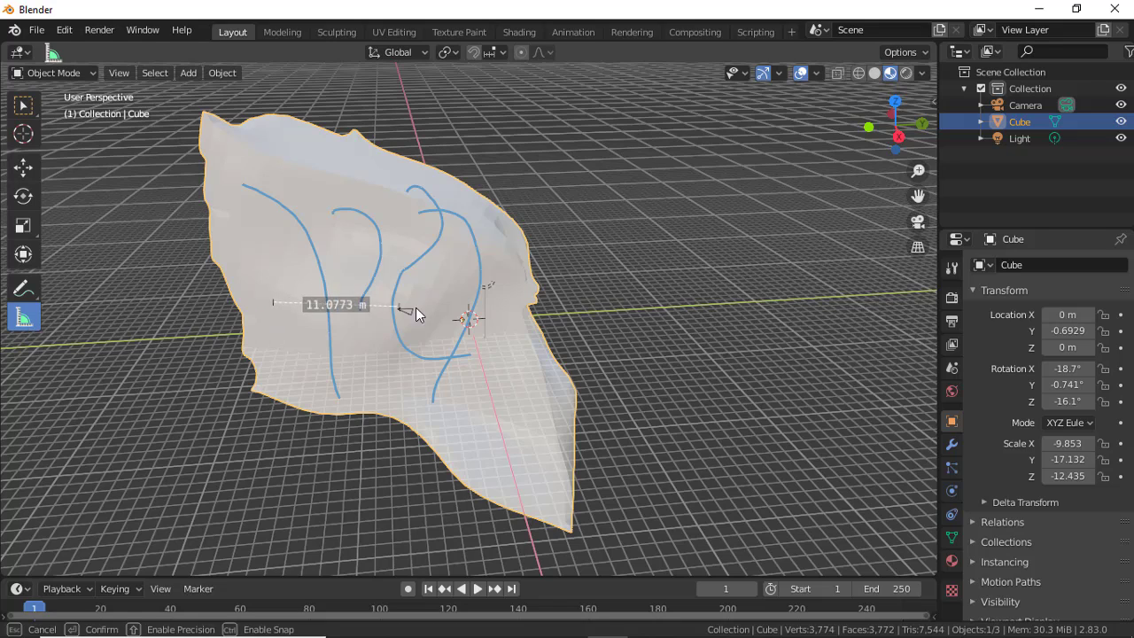
pyautogui.moveTo(415, 307); pyautogui.dragTo(515, 288)
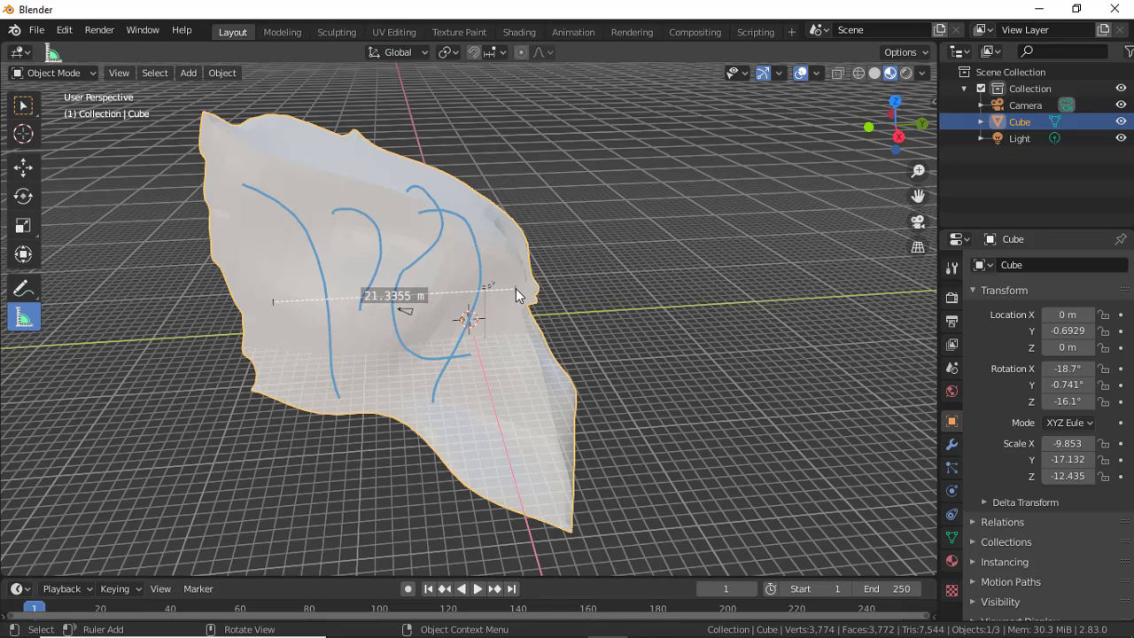
pyautogui.click(788, 287)
pyautogui.moveTo(779, 274)
pyautogui.mouseDown(button='middle')
pyautogui.moveTo(600, 266)
pyautogui.moveTo(463, 278)
pyautogui.moveTo(656, 279)
pyautogui.mouseUp(button='middle')
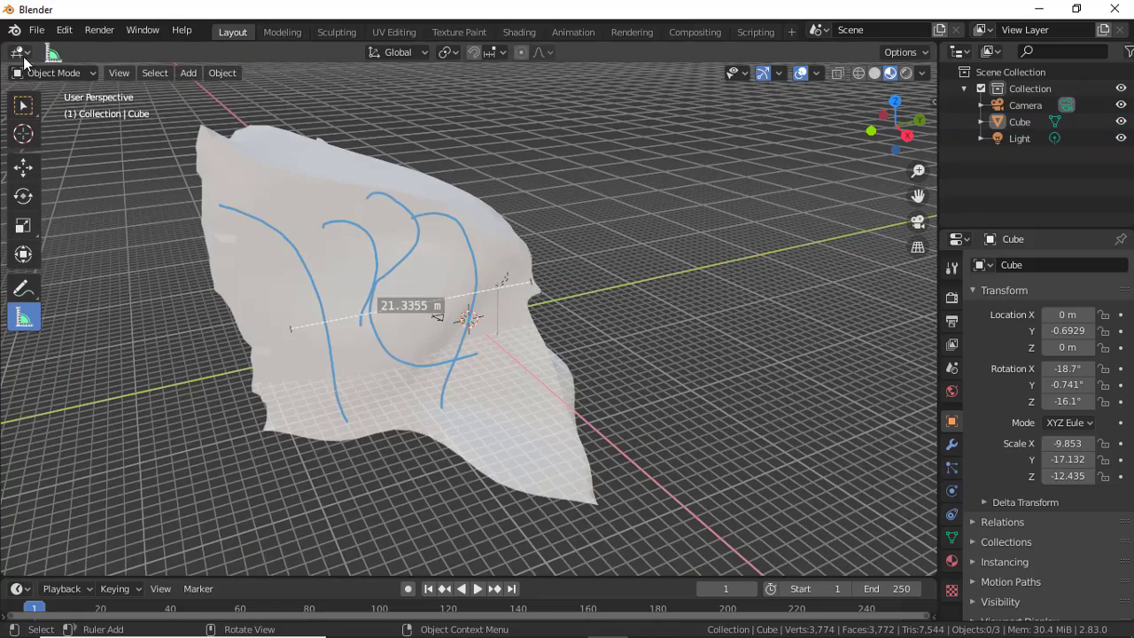
# Start a new General project, replacing the edited scene with a fresh default cube.
pyautogui.click(37, 30)
pyautogui.click(211, 50)
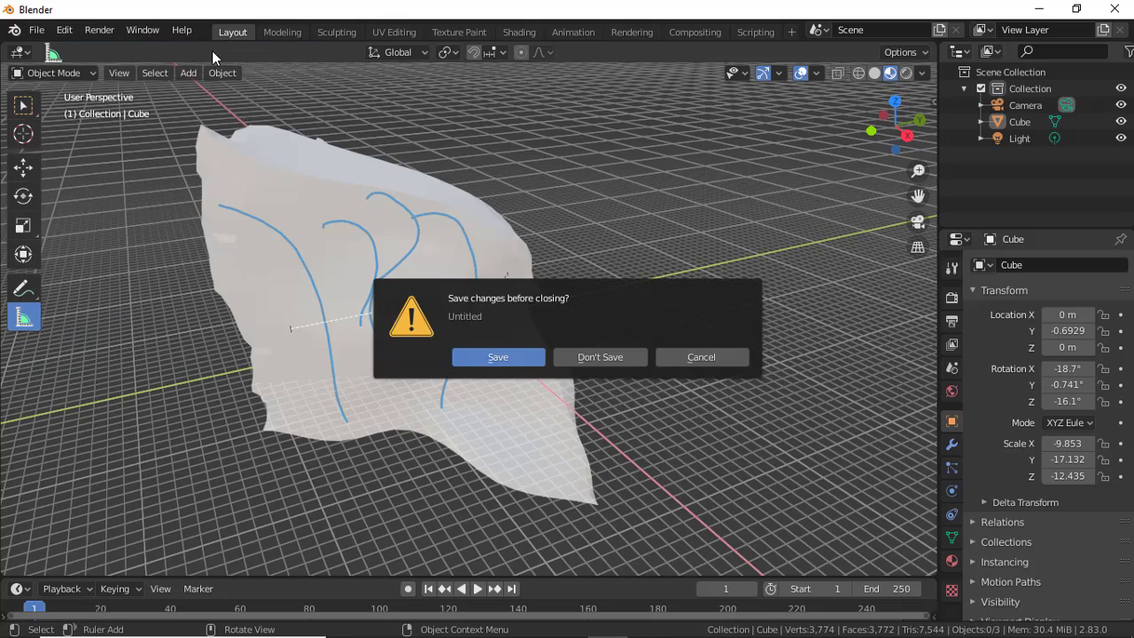
pyautogui.click(597, 357)
pyautogui.moveTo(595, 361); pyautogui.dragTo(455, 329, button='middle')
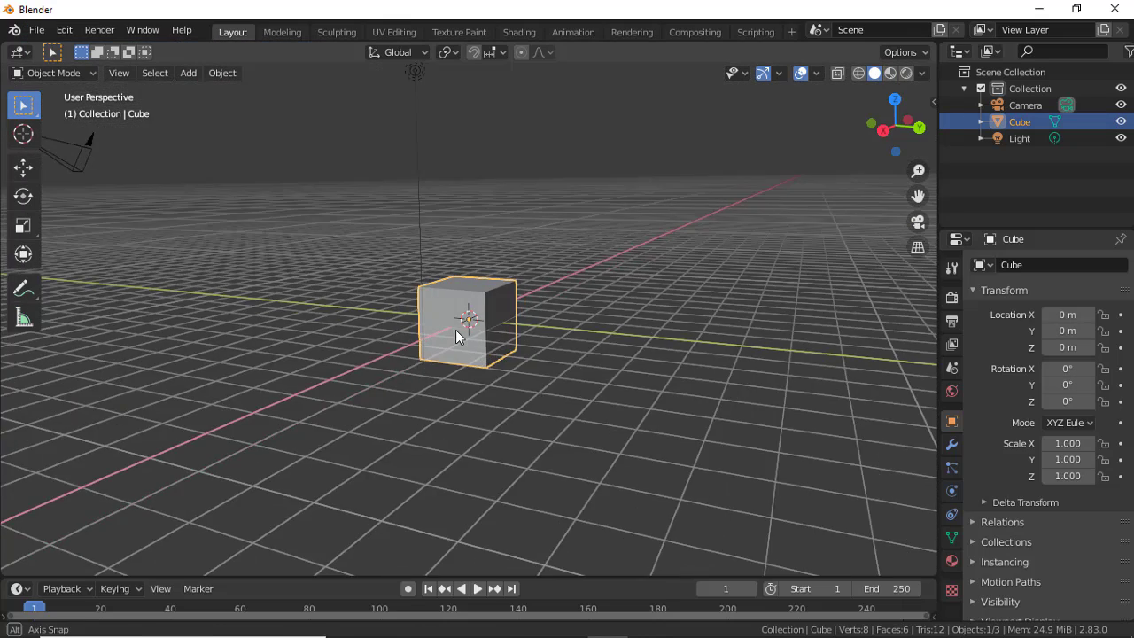
pyautogui.scroll(2, 455, 329)
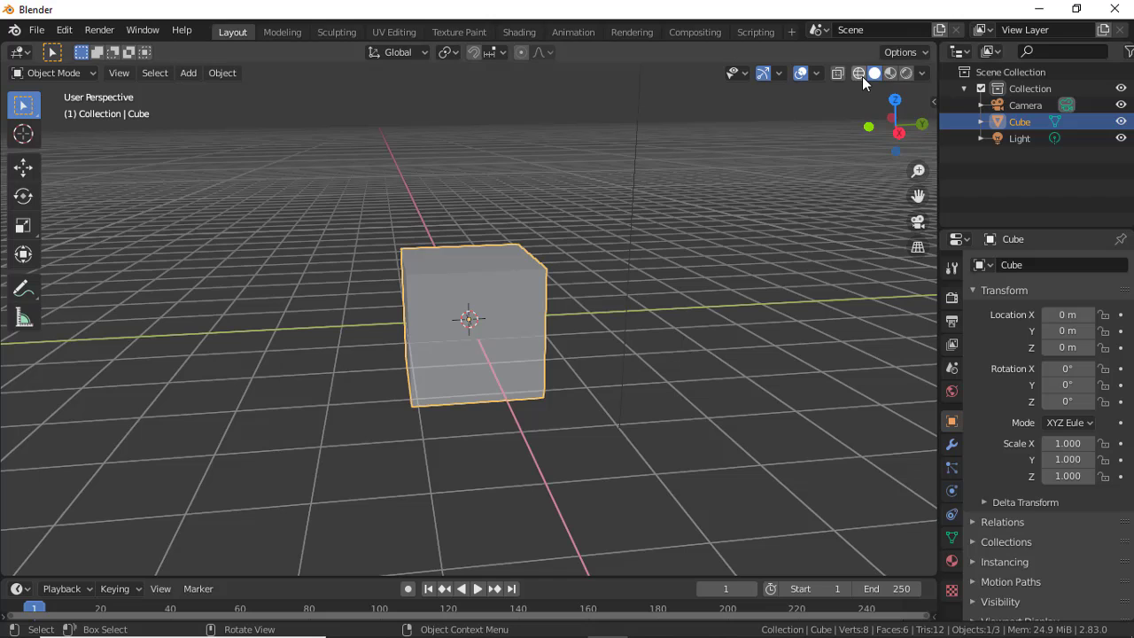
# Compare Wireframe and Solid shading on the default cube, ending in Solid.
pyautogui.click(859, 74)
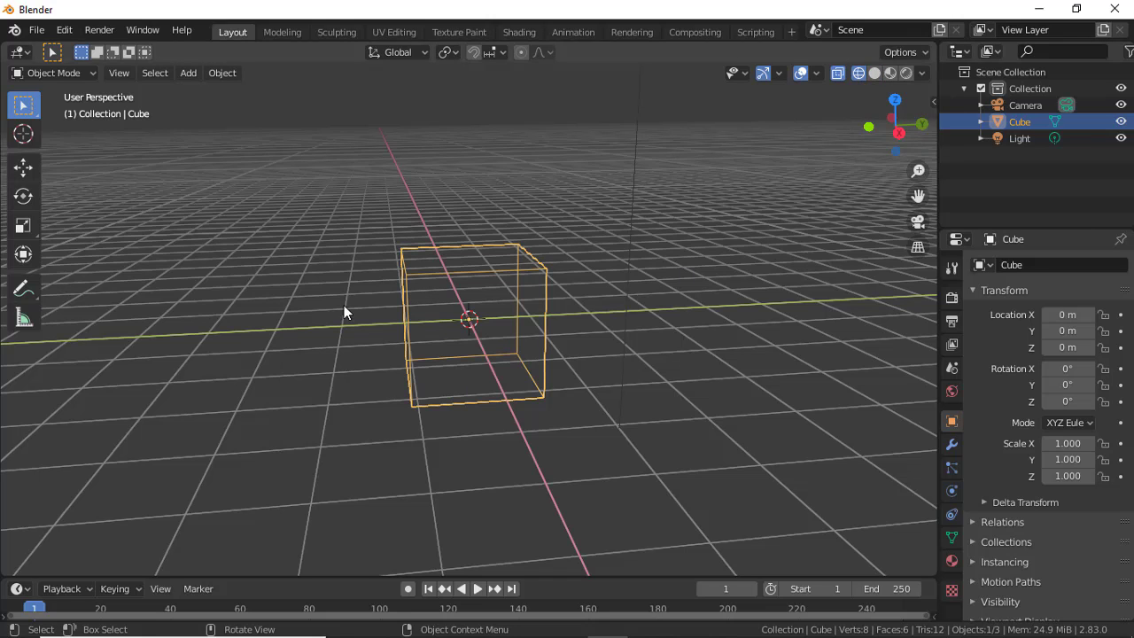
pyautogui.moveTo(670, 354); pyautogui.dragTo(598, 345, button='middle')
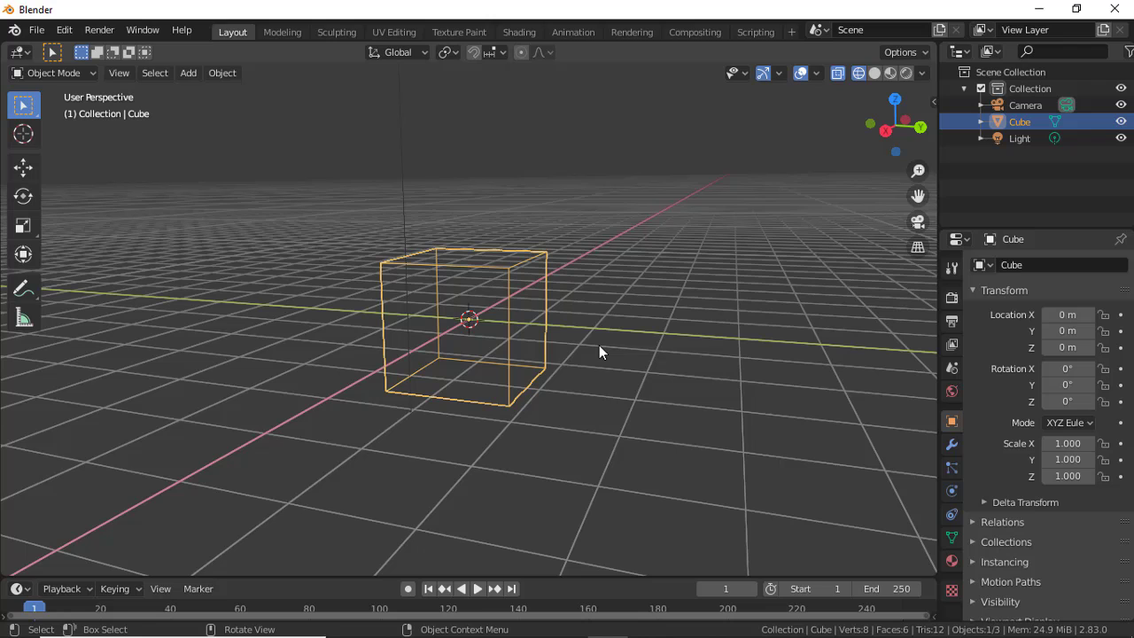
pyautogui.click(874, 73)
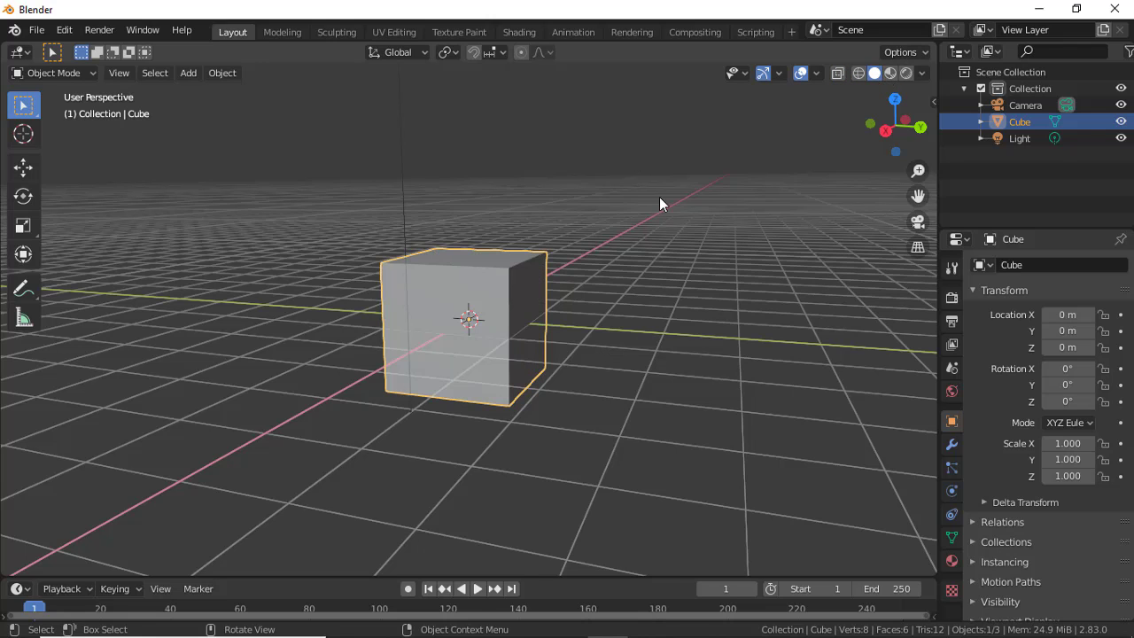
pyautogui.moveTo(659, 197)
pyautogui.mouseDown(button='middle')
pyautogui.moveTo(387, 342)
pyautogui.moveTo(667, 329)
pyautogui.mouseUp(button='middle')
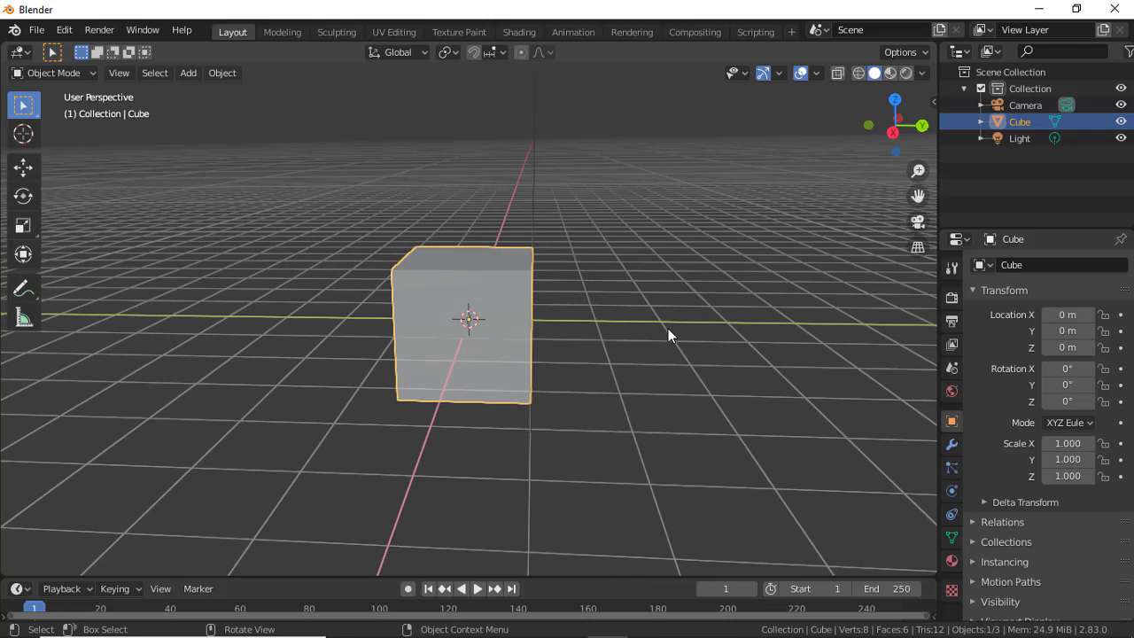
pyautogui.click(861, 71)
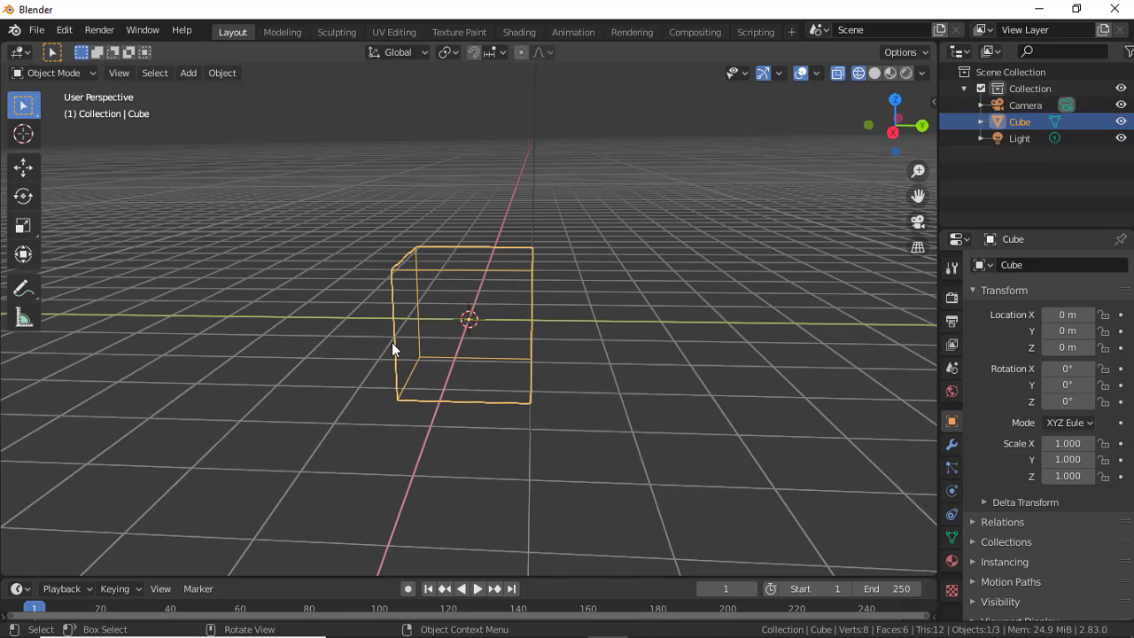
pyautogui.moveTo(391, 342)
pyautogui.mouseDown(button='middle')
pyautogui.moveTo(521, 334)
pyautogui.moveTo(463, 332)
pyautogui.moveTo(481, 400)
pyautogui.moveTo(652, 200)
pyautogui.mouseUp(button='middle')
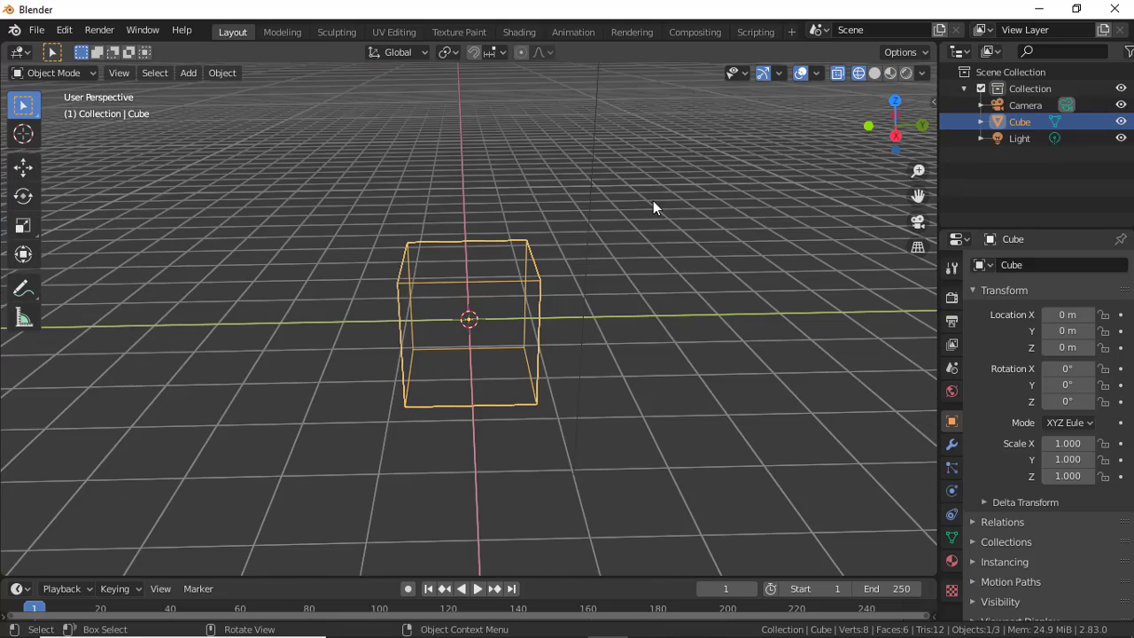
pyautogui.moveTo(527, 343); pyautogui.dragTo(602, 292, button='middle')
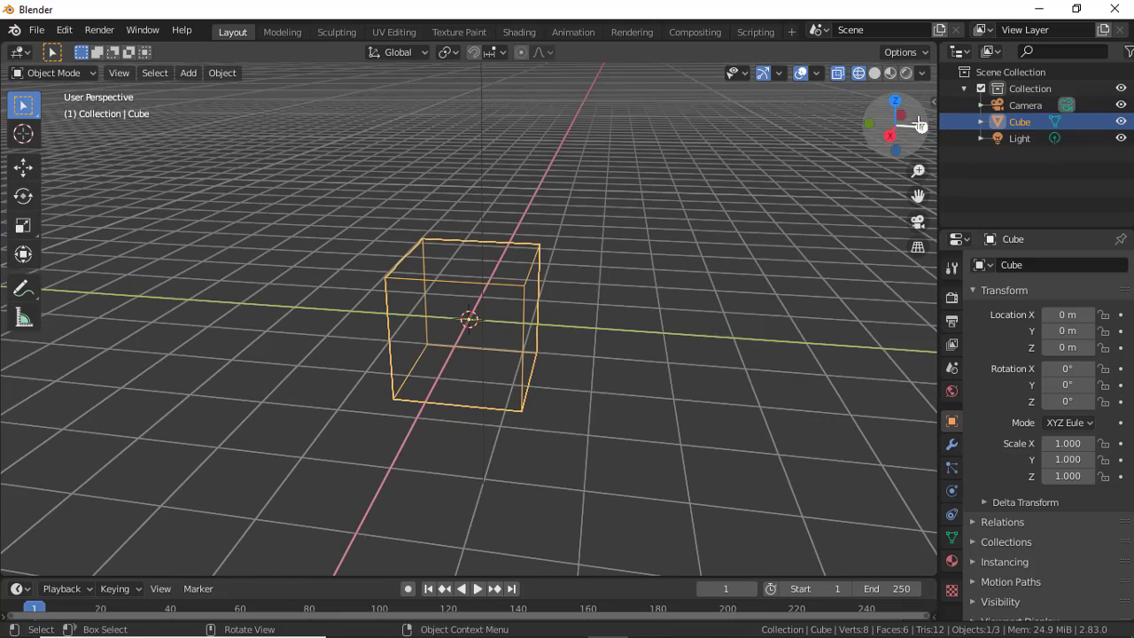
pyautogui.click(890, 72)
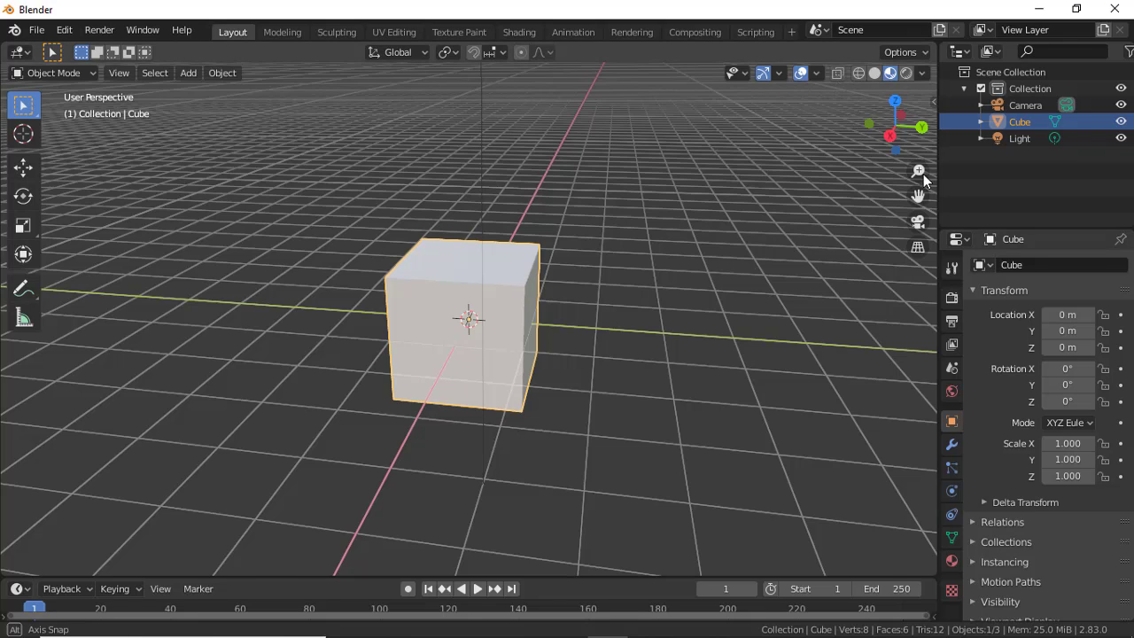
pyautogui.moveTo(923, 180); pyautogui.dragTo(883, 69)
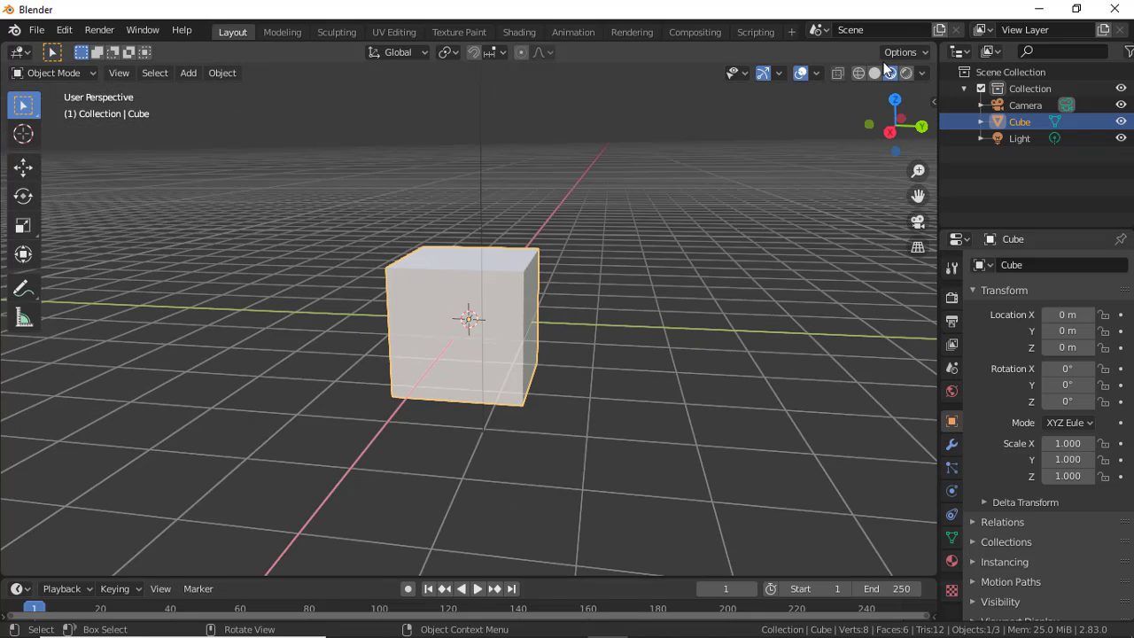
# Set the cube's material Base Color to bright green.
pyautogui.click(952, 561)
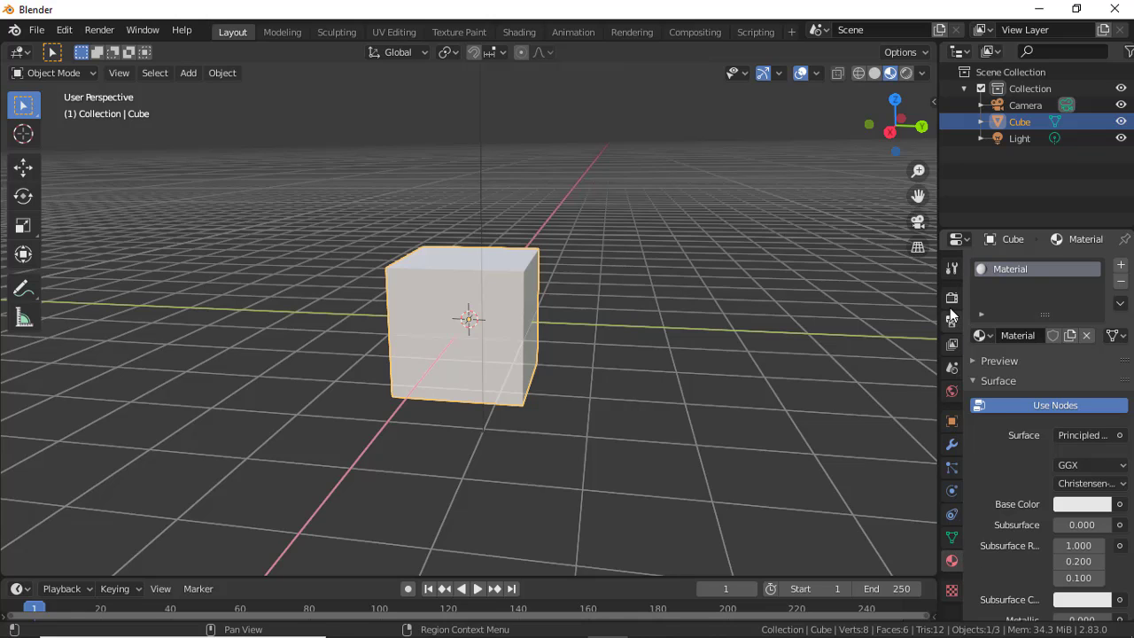
pyautogui.moveTo(592, 391)
pyautogui.mouseDown(button='middle')
pyautogui.moveTo(618, 388)
pyautogui.moveTo(500, 385)
pyautogui.mouseUp(button='middle')
pyautogui.scroll(2, 614, 388)
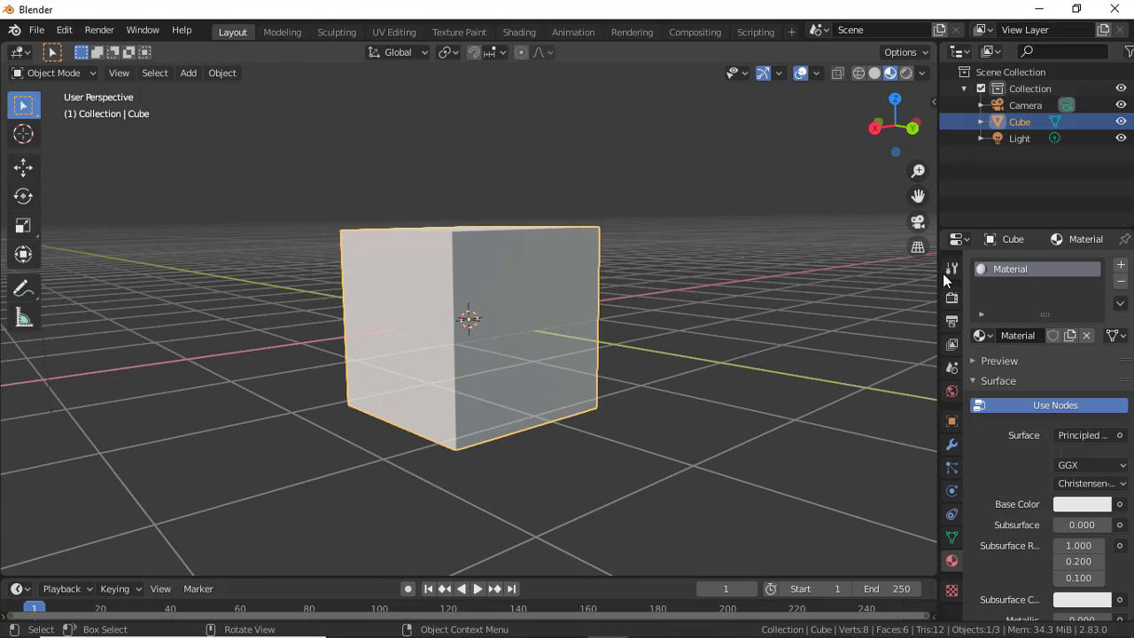
pyautogui.click(1071, 505)
pyautogui.moveTo(1025, 330); pyautogui.dragTo(974, 305)
# Cycle the viewport shading through Wireframe, Solid and Material Preview to Rendered.
pyautogui.click(788, 280)
pyautogui.click(859, 73)
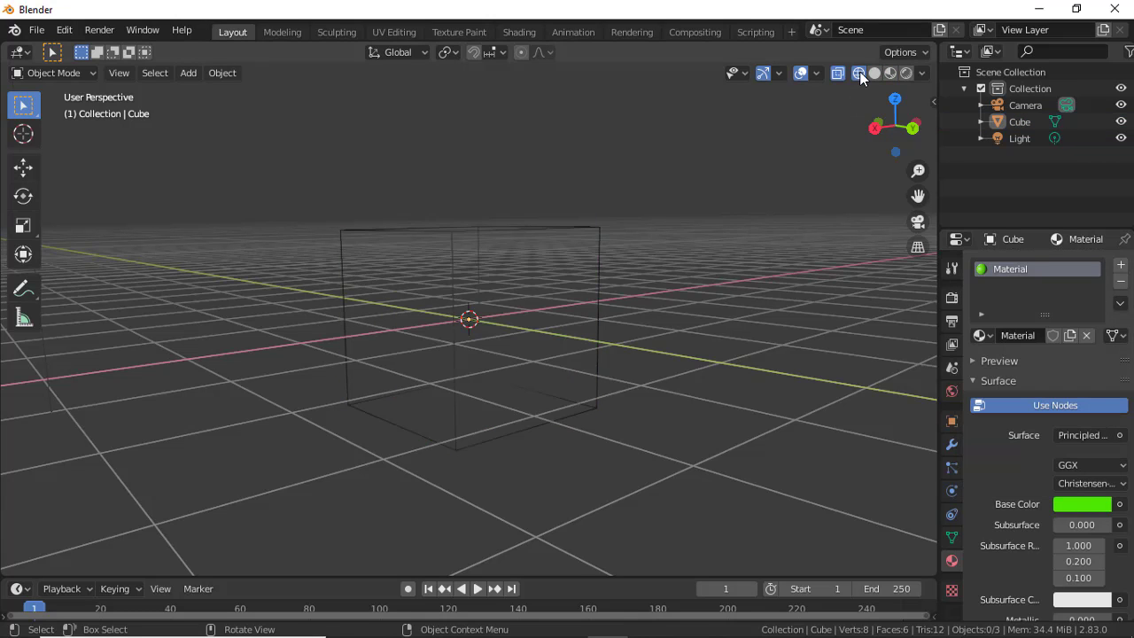
pyautogui.click(873, 74)
pyautogui.moveTo(872, 82)
pyautogui.mouseDown(button='middle')
pyautogui.moveTo(842, 213)
pyautogui.moveTo(886, 98)
pyautogui.mouseUp(button='middle')
pyautogui.click(890, 73)
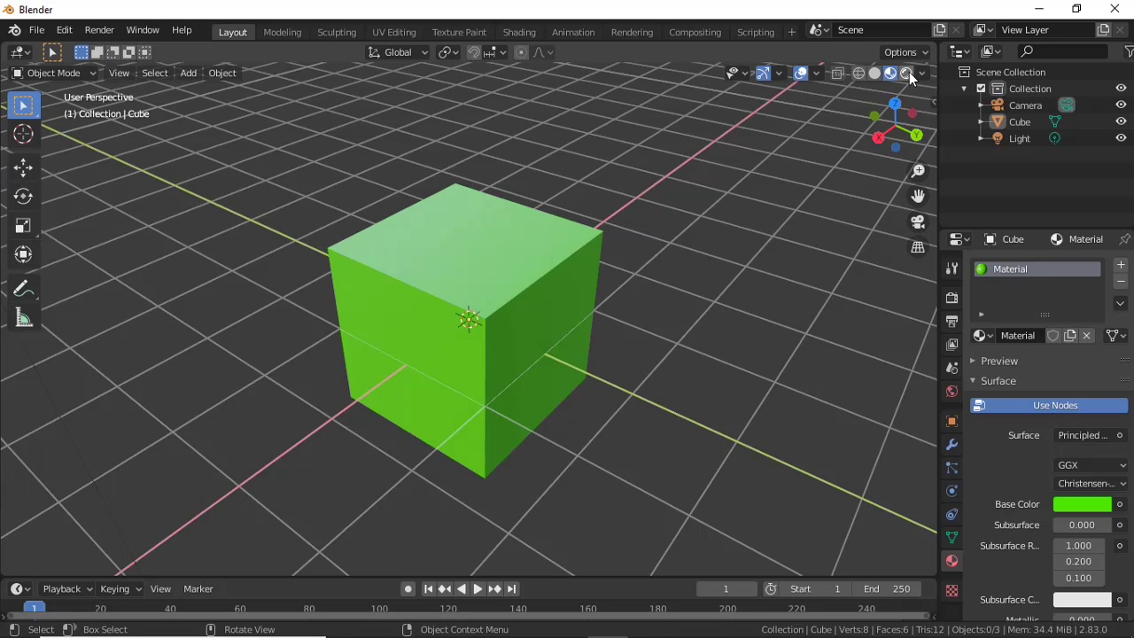
pyautogui.click(908, 73)
# Select the cube and raise it upward along the Z axis with G then Z.
pyautogui.moveTo(700, 417)
pyautogui.mouseDown(button='middle')
pyautogui.moveTo(673, 355)
pyautogui.moveTo(632, 336)
pyautogui.moveTo(622, 433)
pyautogui.moveTo(590, 415)
pyautogui.moveTo(387, 404)
pyautogui.moveTo(607, 403)
pyautogui.moveTo(498, 297)
pyautogui.mouseUp(button='middle')
pyautogui.click(498, 296)
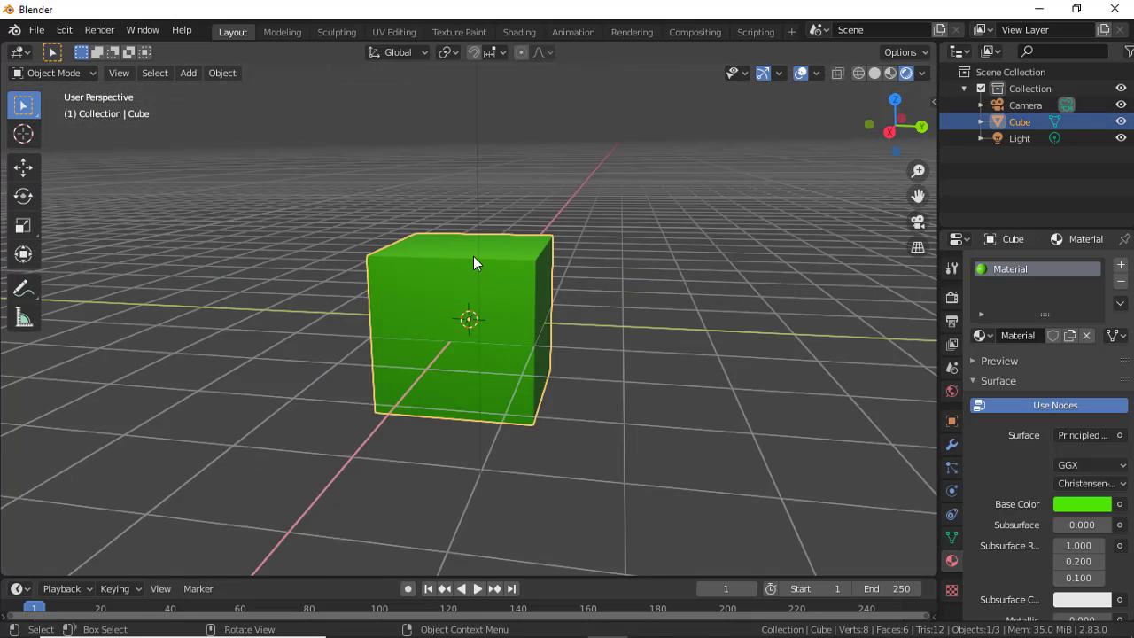
pyautogui.press('g')
pyautogui.press('z')
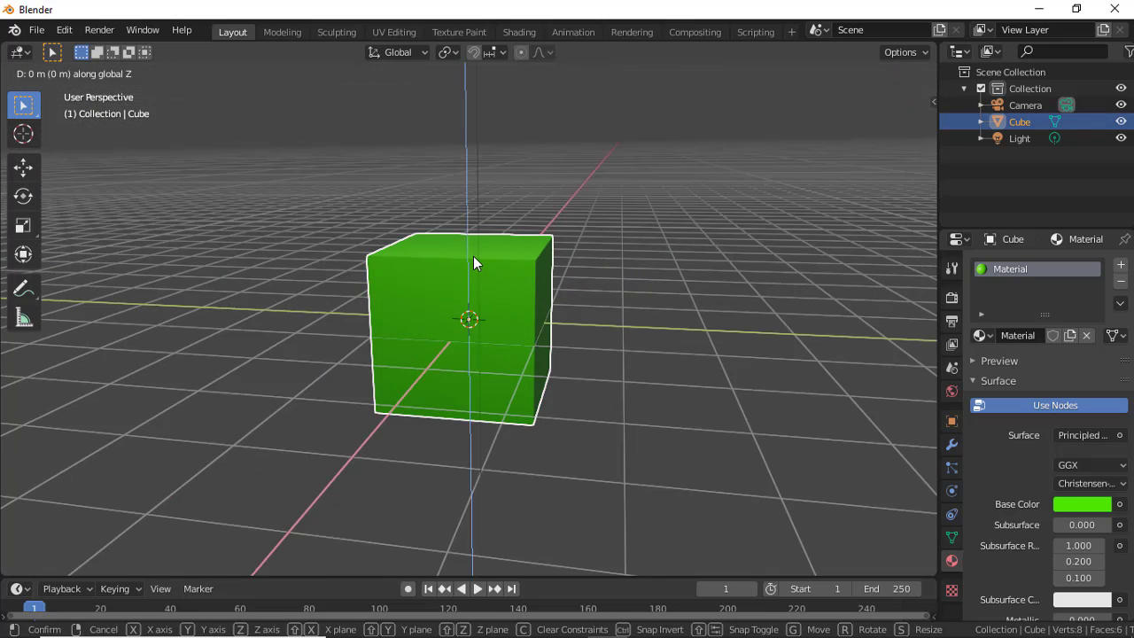
pyautogui.click(504, 119)
pyautogui.moveTo(504, 118)
pyautogui.mouseDown(button='middle')
pyautogui.moveTo(509, 231)
pyautogui.moveTo(615, 317)
pyautogui.moveTo(433, 317)
pyautogui.moveTo(529, 316)
pyautogui.moveTo(534, 338)
pyautogui.moveTo(404, 360)
pyautogui.mouseUp(button='middle')
pyautogui.scroll(2, 433, 317)
pyautogui.scroll(-1, 442, 341)
pyautogui.moveTo(609, 361); pyautogui.dragTo(523, 371, button='middle')
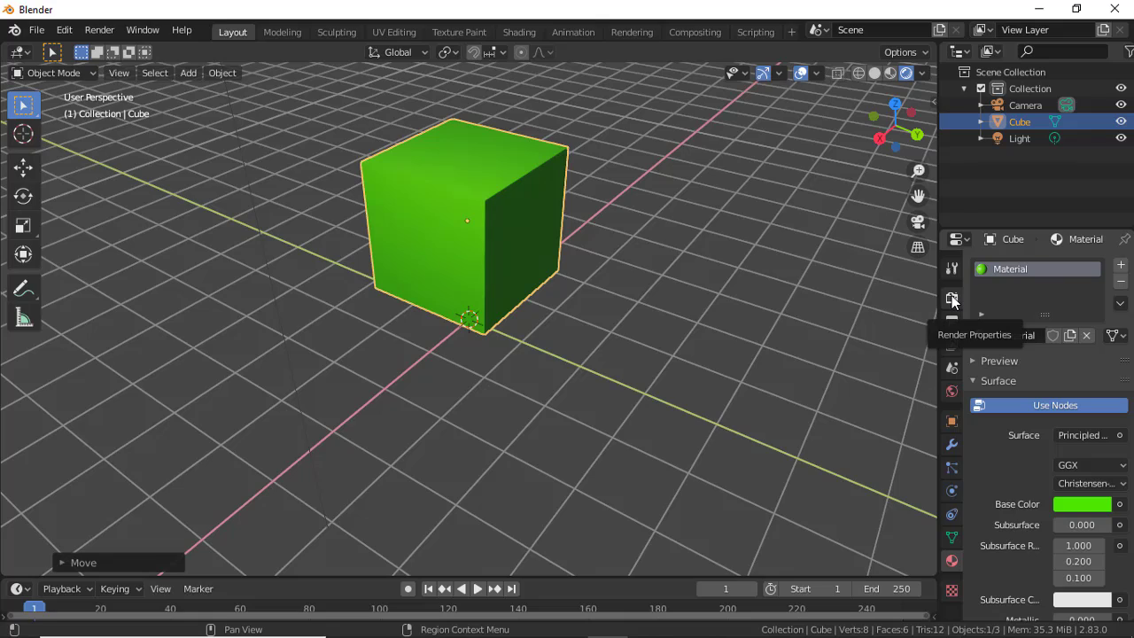
# View the Render, Output, View Layer and World tabs, then the cube's Object Properties at Location Z 1.7647.
pyautogui.click(951, 298)
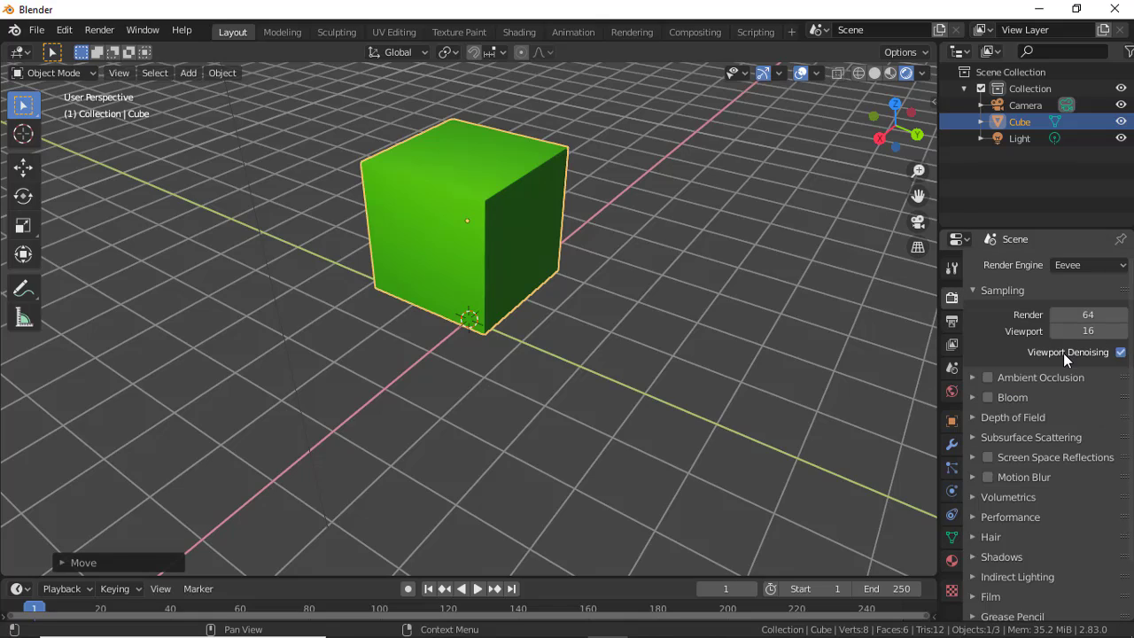
pyautogui.moveTo(541, 385)
pyautogui.mouseDown(button='middle')
pyautogui.moveTo(660, 346)
pyautogui.moveTo(511, 346)
pyautogui.moveTo(765, 398)
pyautogui.moveTo(630, 423)
pyautogui.moveTo(684, 437)
pyautogui.mouseUp(button='middle')
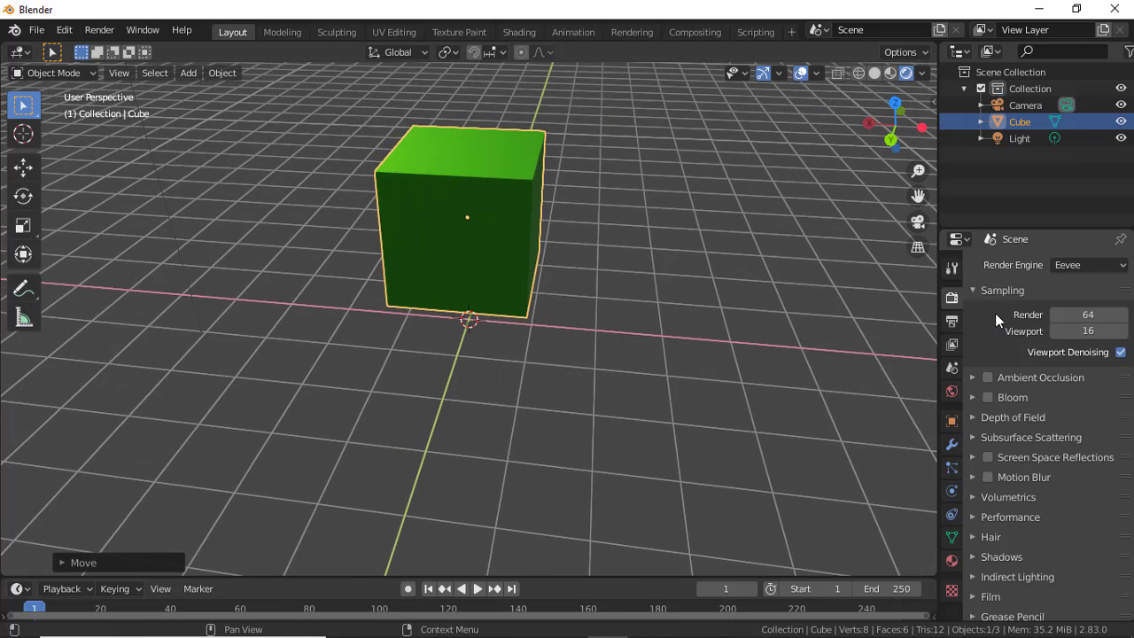
pyautogui.click(952, 323)
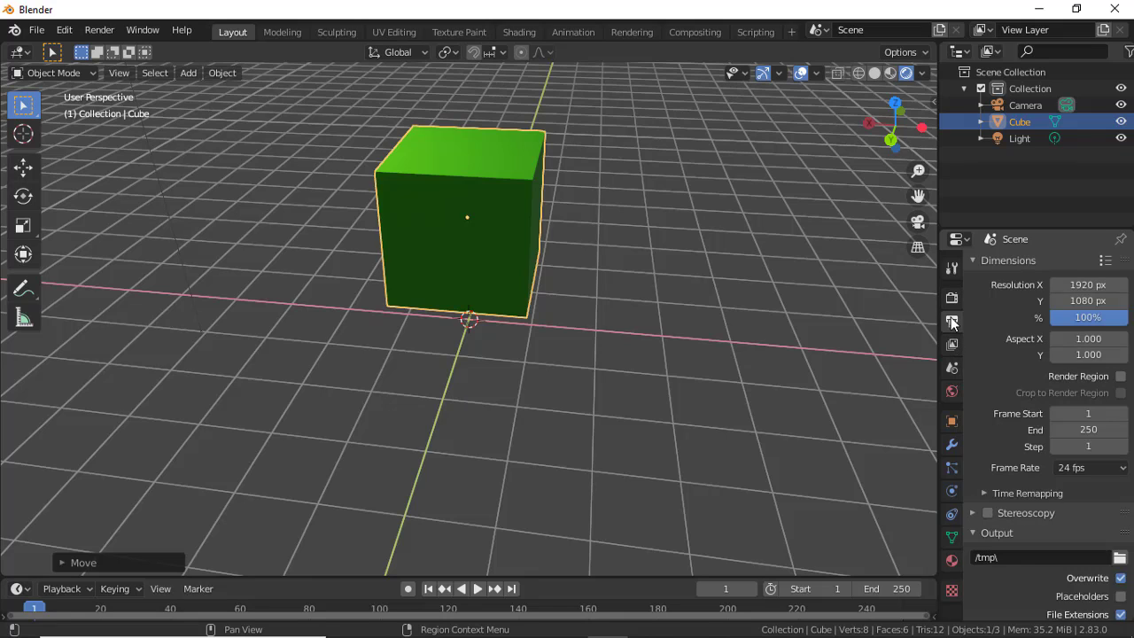
pyautogui.click(952, 346)
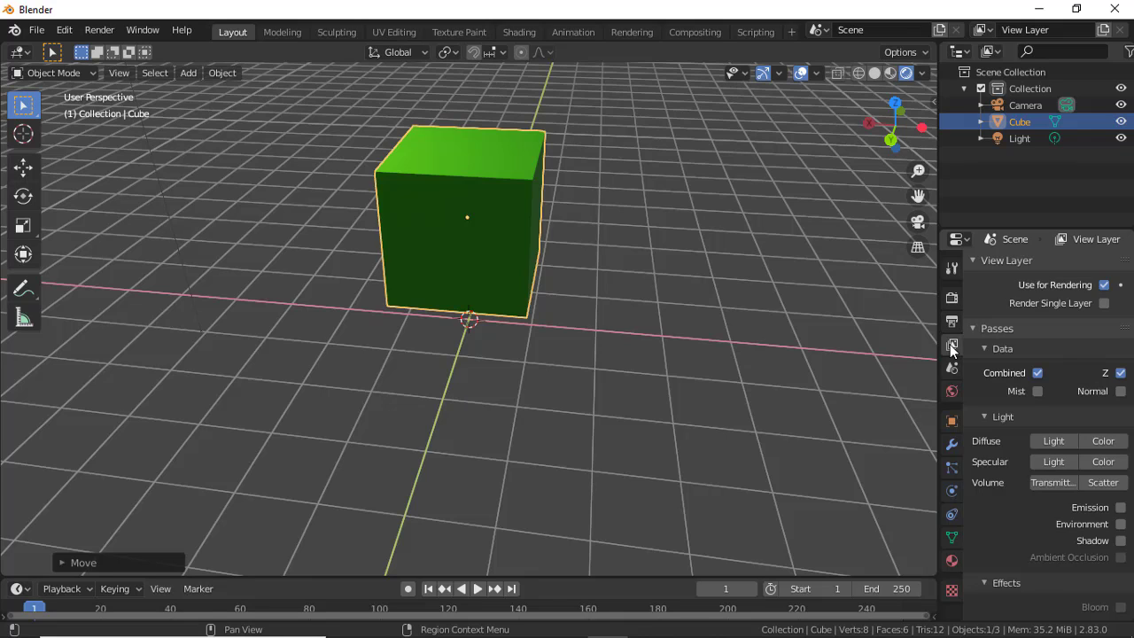
pyautogui.click(952, 392)
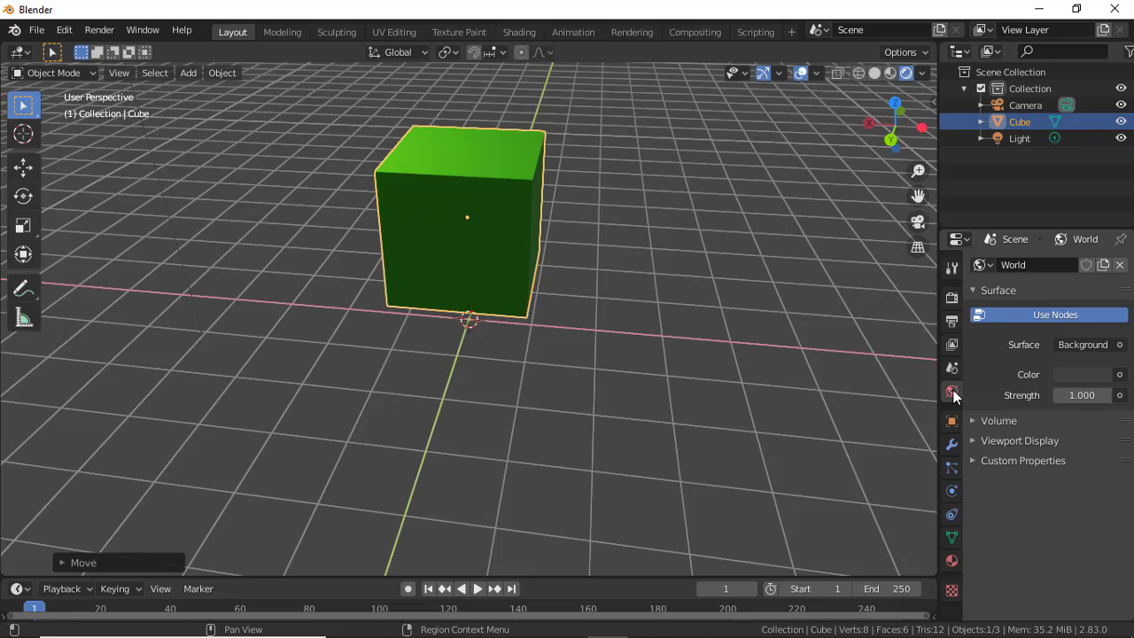
pyautogui.moveTo(736, 399)
pyautogui.mouseDown(button='middle')
pyautogui.moveTo(624, 371)
pyautogui.moveTo(874, 427)
pyautogui.moveTo(932, 406)
pyautogui.moveTo(918, 412)
pyautogui.mouseUp(button='middle')
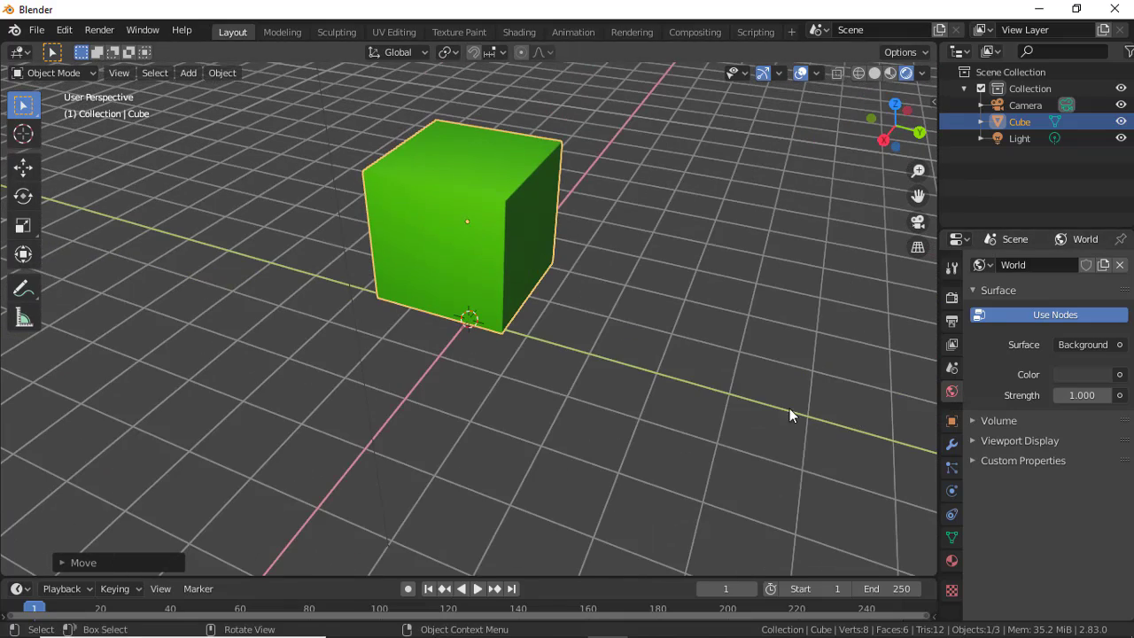
pyautogui.moveTo(789, 408)
pyautogui.mouseDown(button='middle')
pyautogui.moveTo(759, 405)
pyautogui.moveTo(789, 356)
pyautogui.moveTo(743, 396)
pyautogui.moveTo(823, 381)
pyautogui.moveTo(647, 412)
pyautogui.moveTo(863, 425)
pyautogui.mouseUp(button='middle')
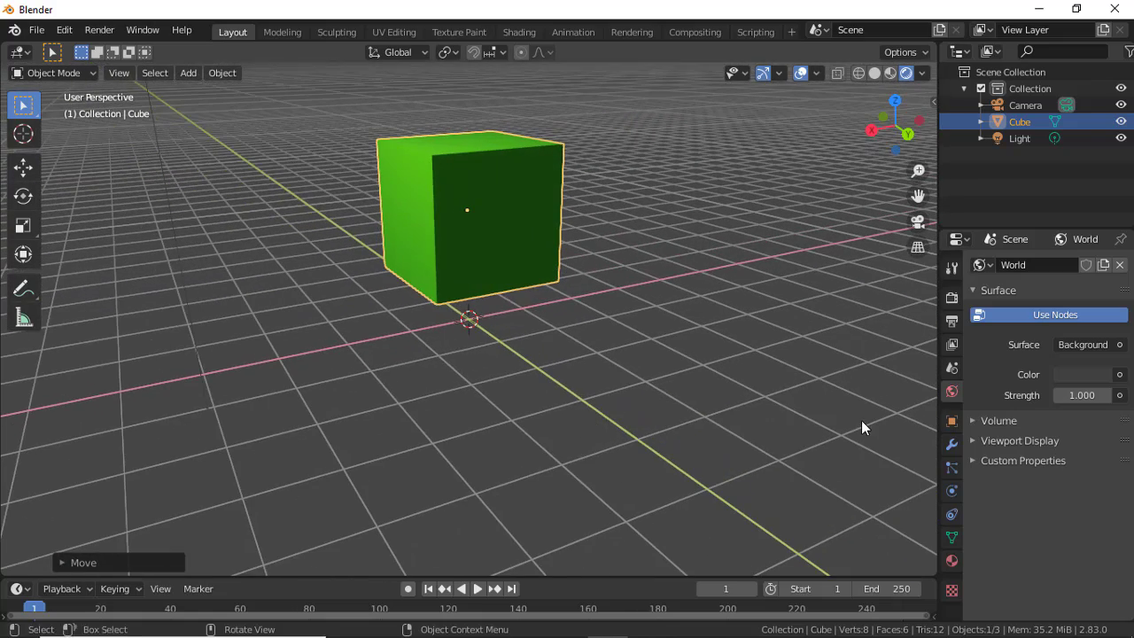
pyautogui.click(953, 421)
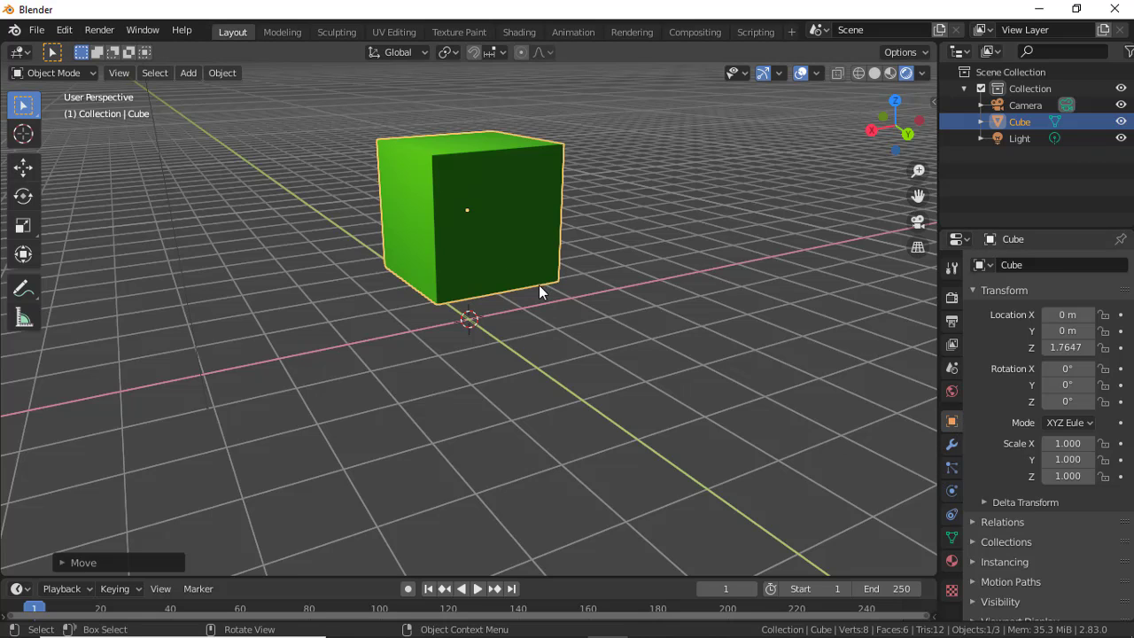
pyautogui.moveTo(541, 292); pyautogui.dragTo(686, 412, button='middle')
# Show the wrench tab and open the Add Modifier list, dismissing and reopening it without adding one.
pyautogui.click(954, 445)
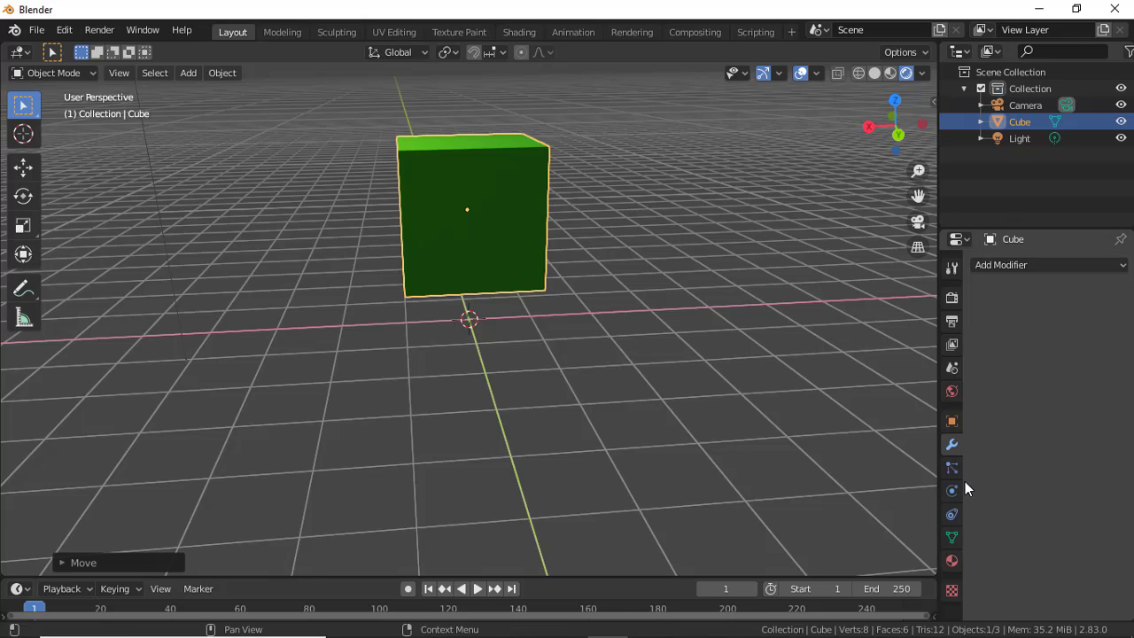
pyautogui.click(1018, 265)
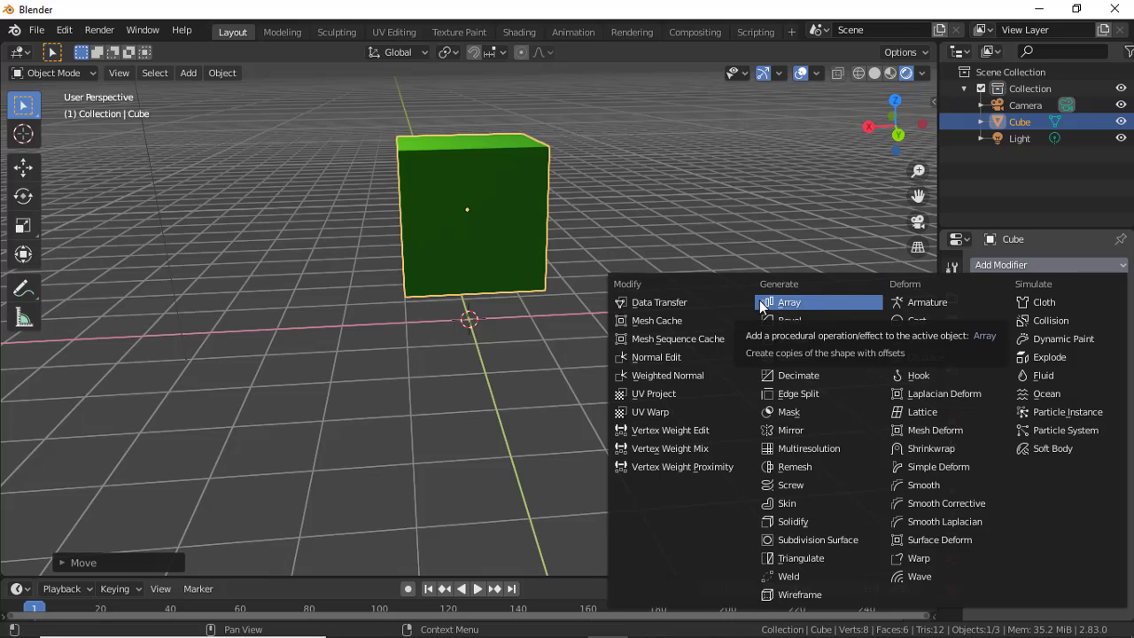
pyautogui.click(596, 252)
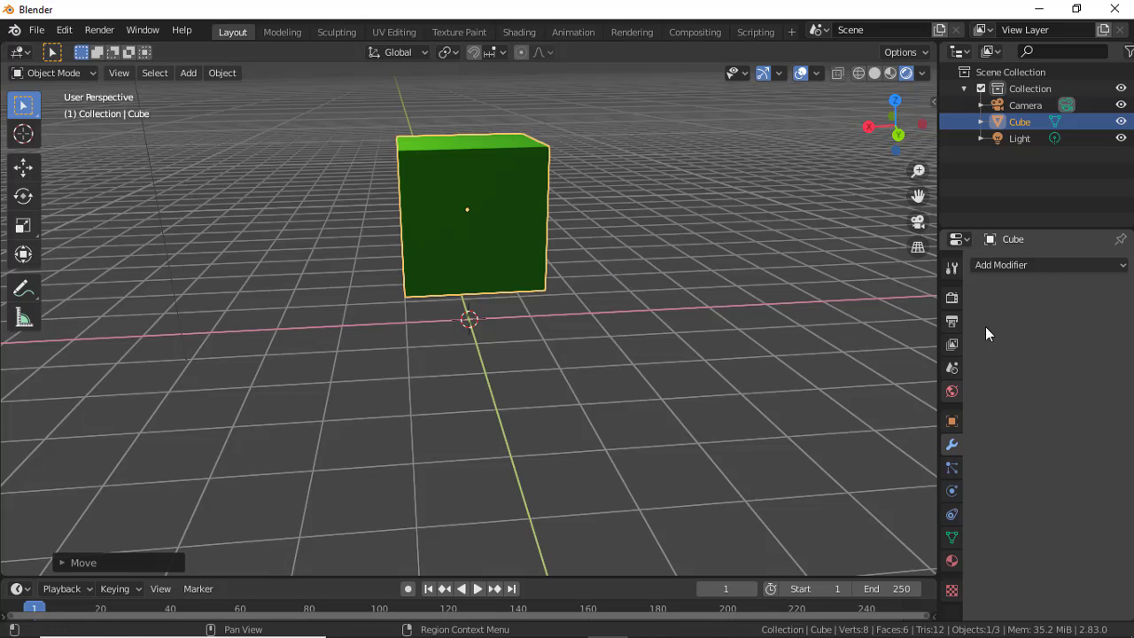
pyautogui.click(1005, 266)
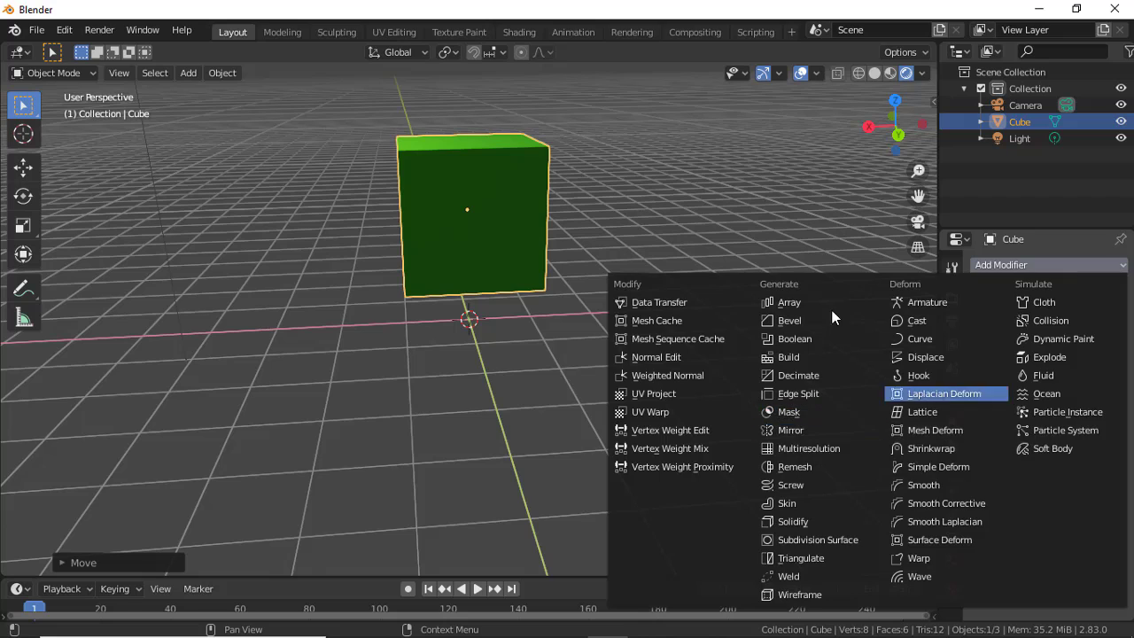
pyautogui.press('Escape')
pyautogui.click(1010, 266)
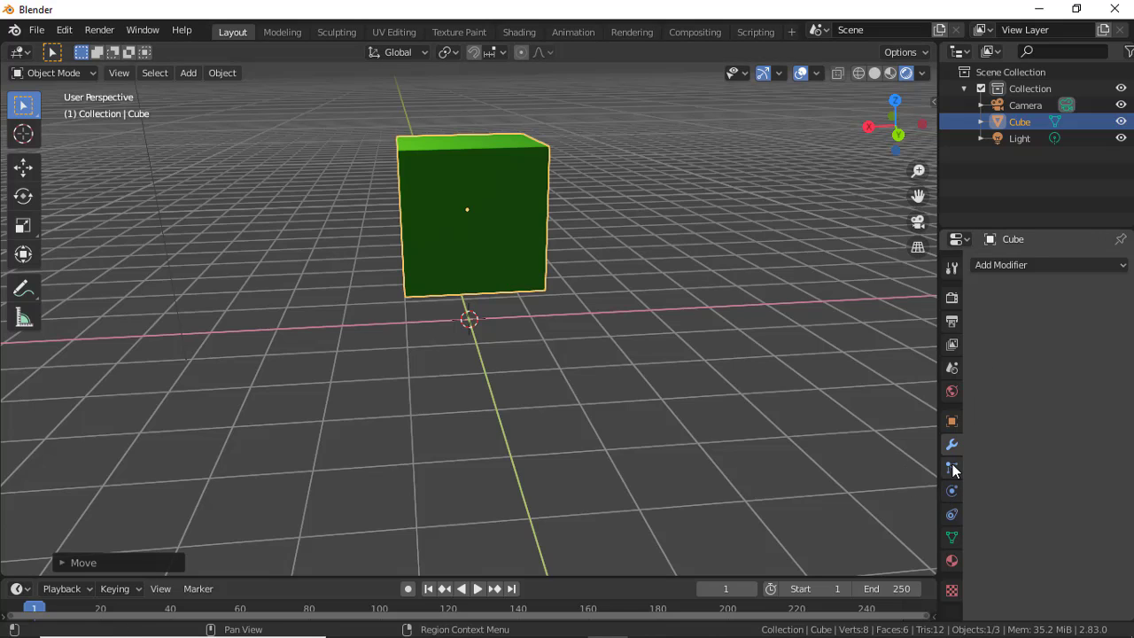
# Switch between the Particles and Physics tabs, ending on Physics with Force Field, Cloth and Rigid Body types.
pyautogui.click(952, 467)
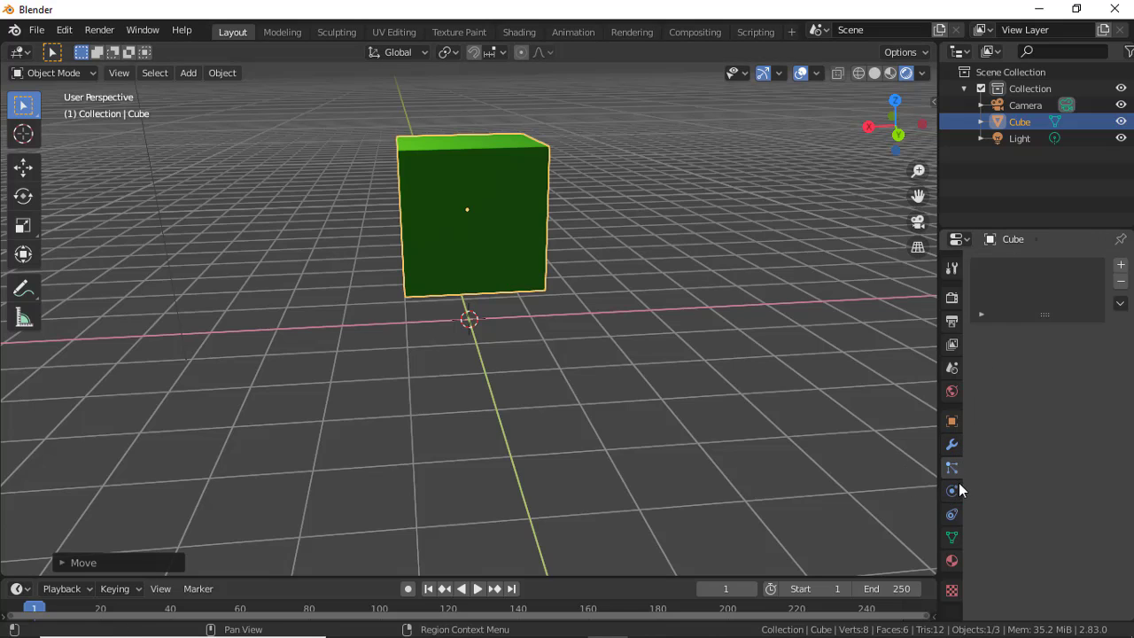
pyautogui.click(957, 488)
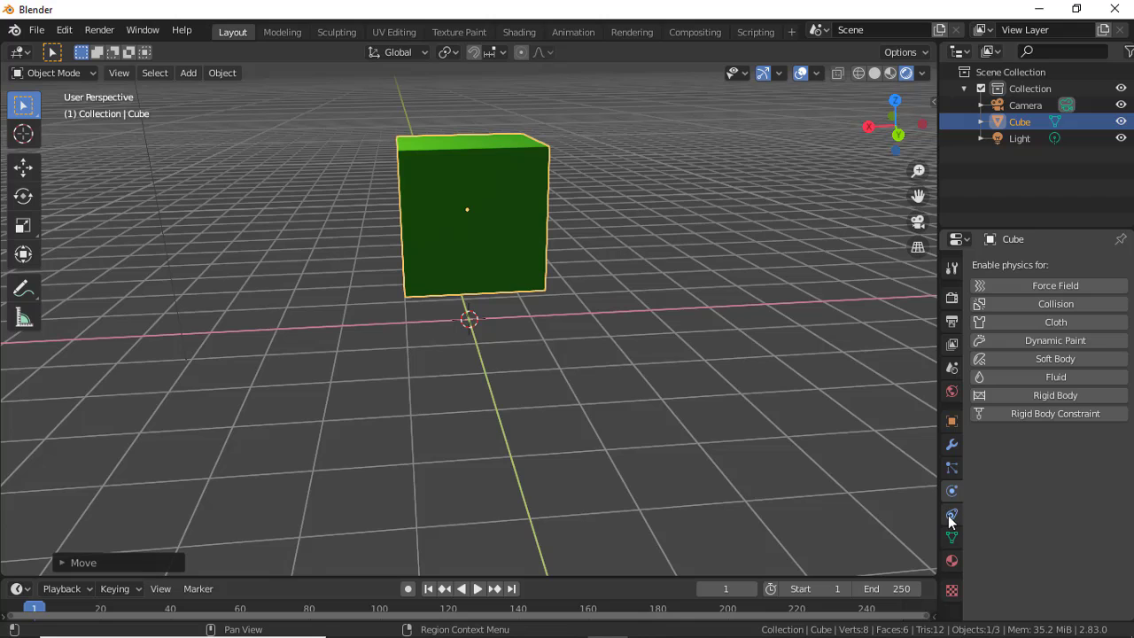
pyautogui.click(952, 470)
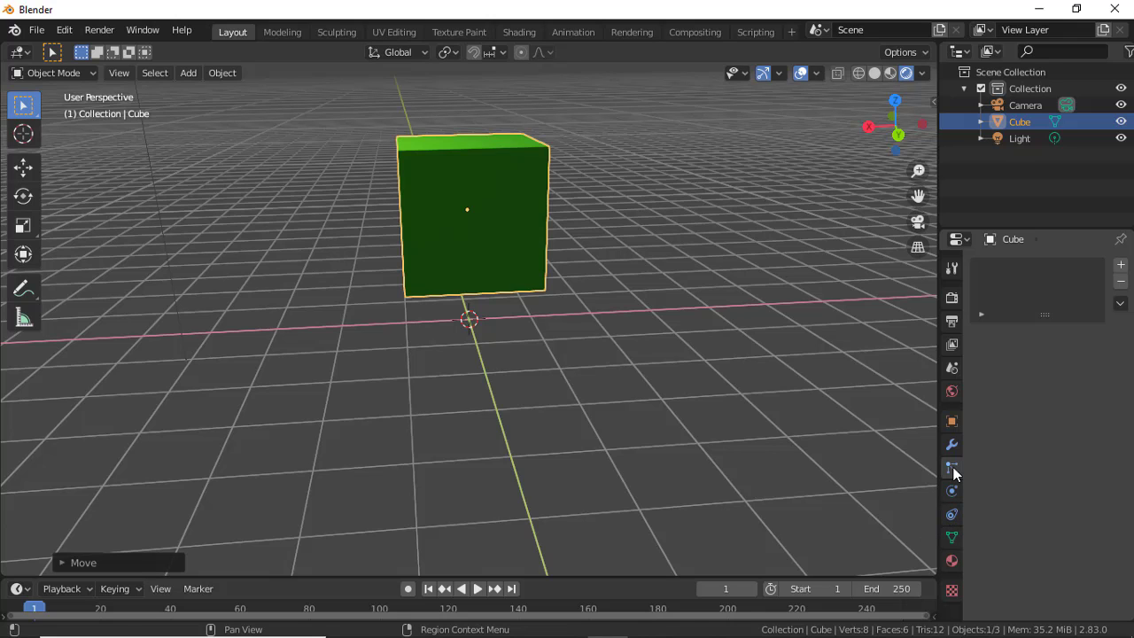
pyautogui.moveTo(547, 463)
pyautogui.mouseDown(button='middle')
pyautogui.moveTo(559, 510)
pyautogui.moveTo(400, 254)
pyautogui.mouseUp(button='middle')
pyautogui.scroll(3, 531, 500)
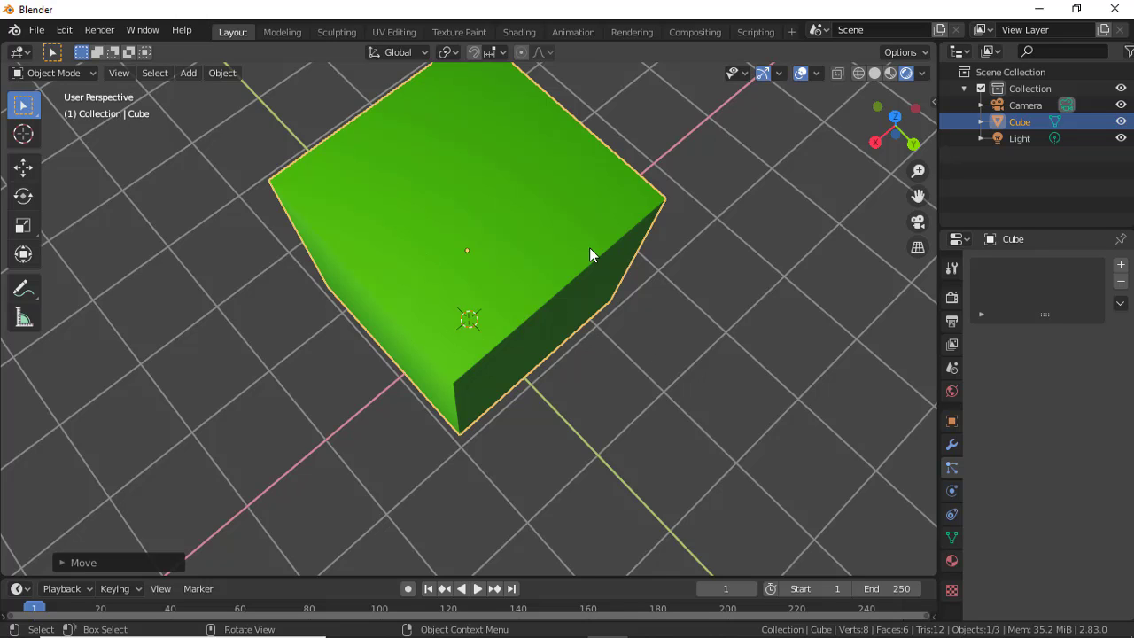
pyautogui.moveTo(589, 255)
pyautogui.mouseDown(button='middle')
pyautogui.moveTo(398, 319)
pyautogui.moveTo(529, 171)
pyautogui.mouseUp(button='middle')
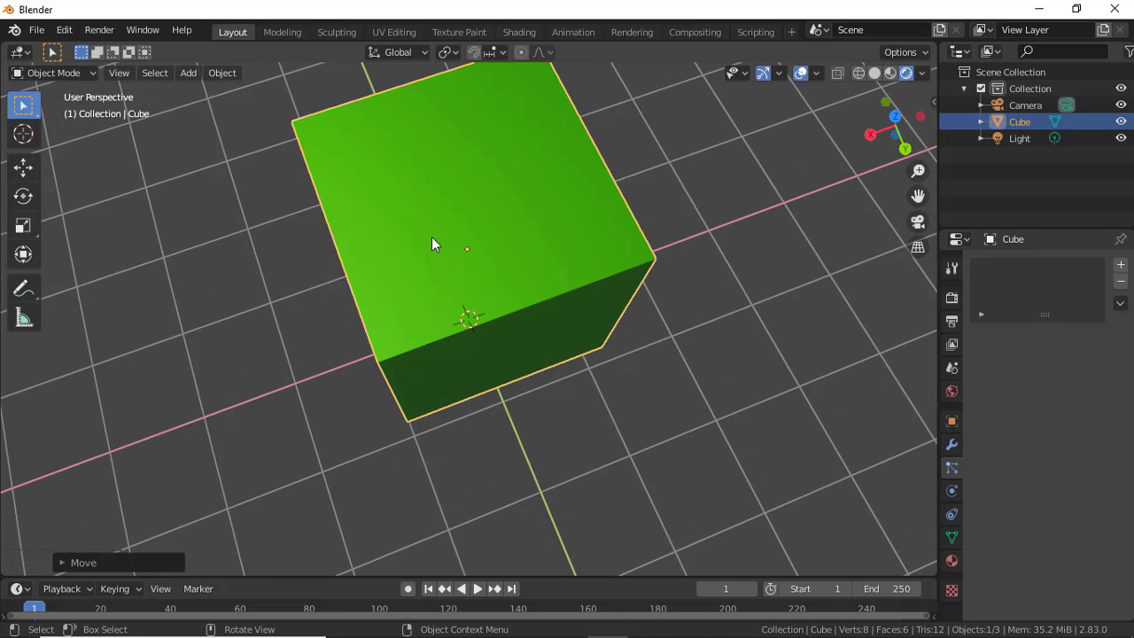
pyautogui.moveTo(556, 335); pyautogui.dragTo(525, 290, button='middle')
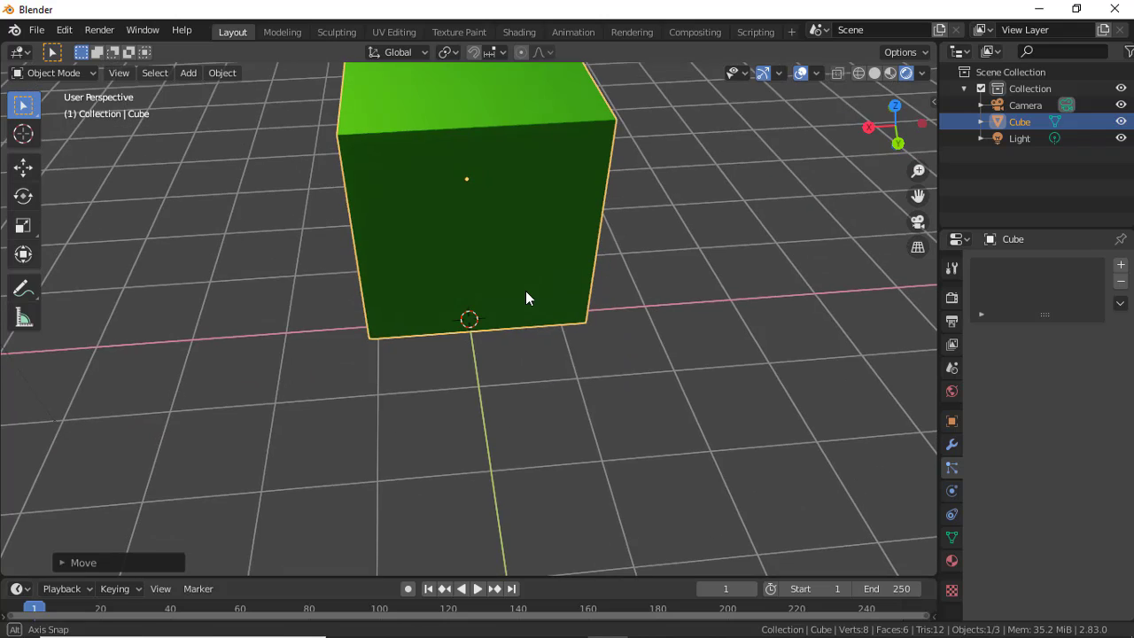
pyautogui.moveTo(802, 559)
pyautogui.mouseDown(button='middle')
pyautogui.moveTo(823, 517)
pyautogui.moveTo(953, 475)
pyautogui.mouseUp(button='middle')
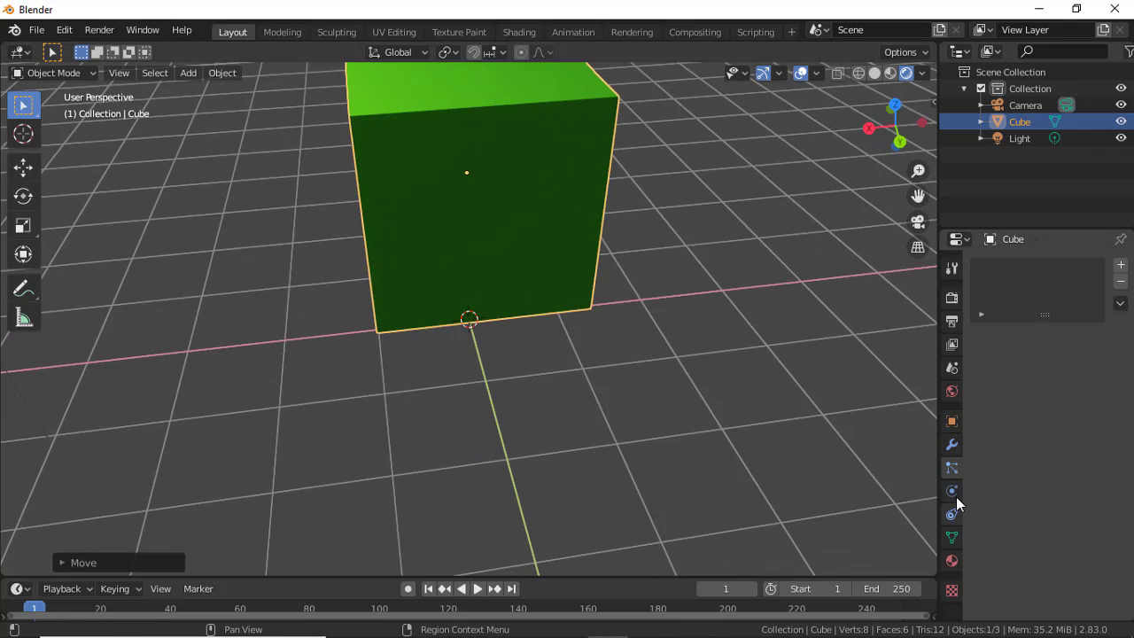
pyautogui.click(956, 495)
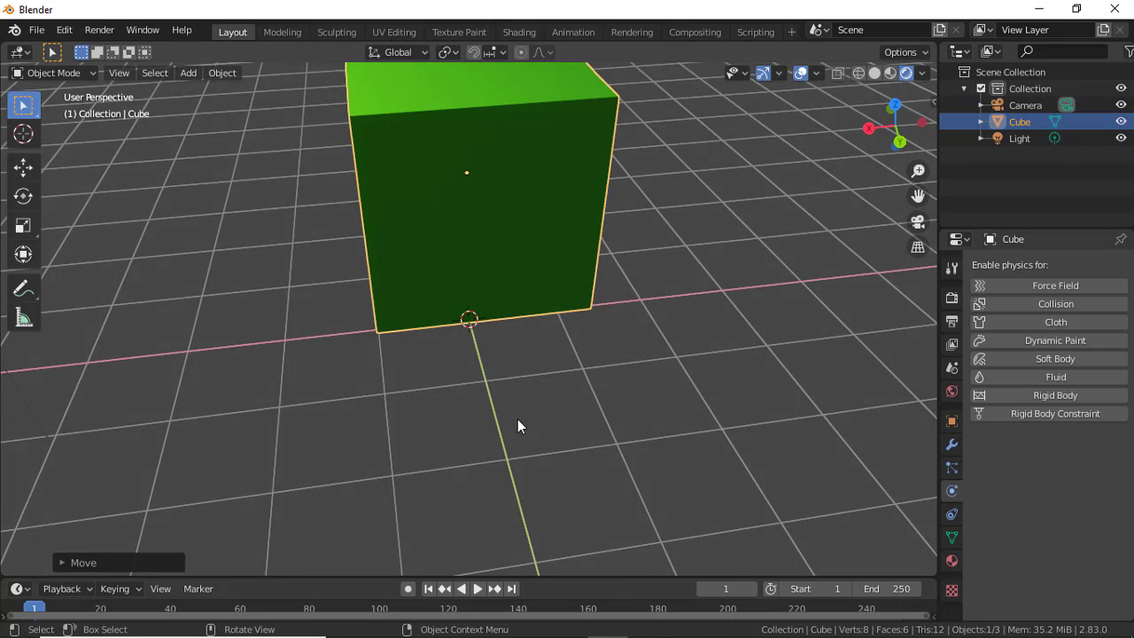
pyautogui.moveTo(412, 396)
pyautogui.mouseDown(button='middle')
pyautogui.moveTo(590, 409)
pyautogui.moveTo(680, 391)
pyautogui.mouseUp(button='middle')
pyautogui.scroll(-3, 680, 392)
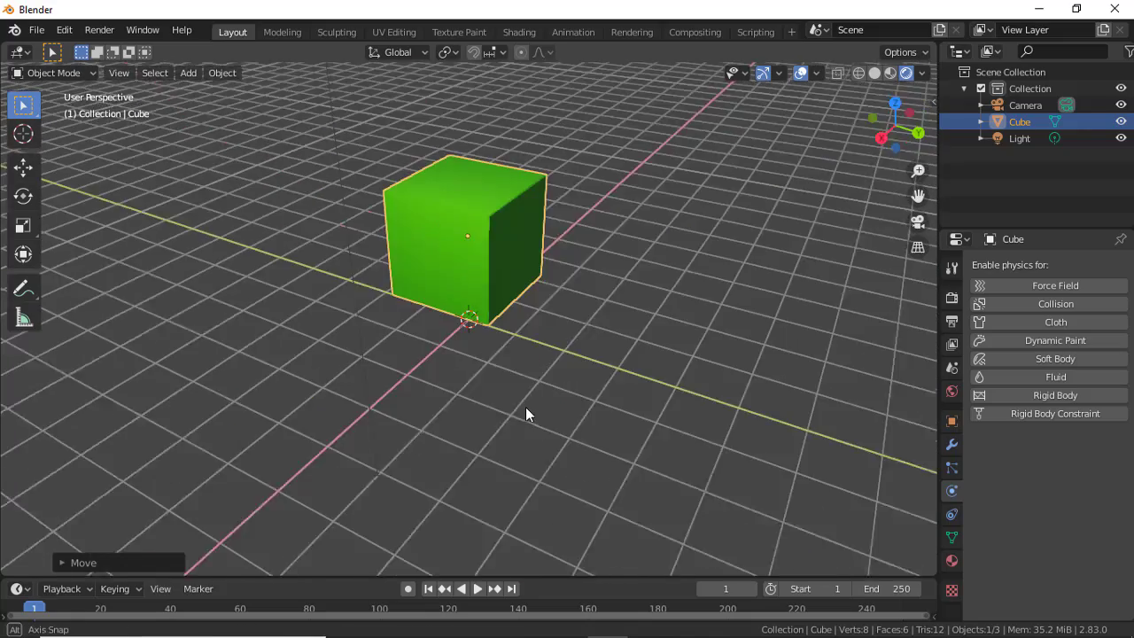
pyautogui.moveTo(525, 406)
pyautogui.mouseDown(button='middle')
pyautogui.moveTo(642, 430)
pyautogui.moveTo(429, 411)
pyautogui.moveTo(428, 399)
pyautogui.moveTo(470, 397)
pyautogui.mouseUp(button='middle')
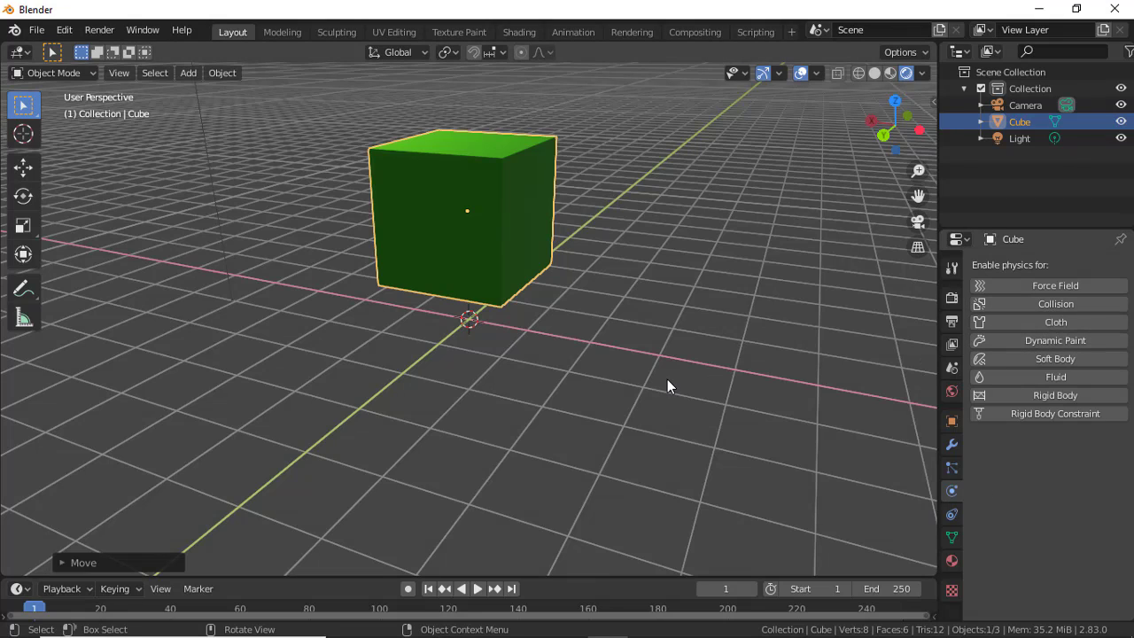
# Step through the Object Constraints, Object Data, Material and Texture tabs, ending on the empty Brush texture.
pyautogui.click(953, 517)
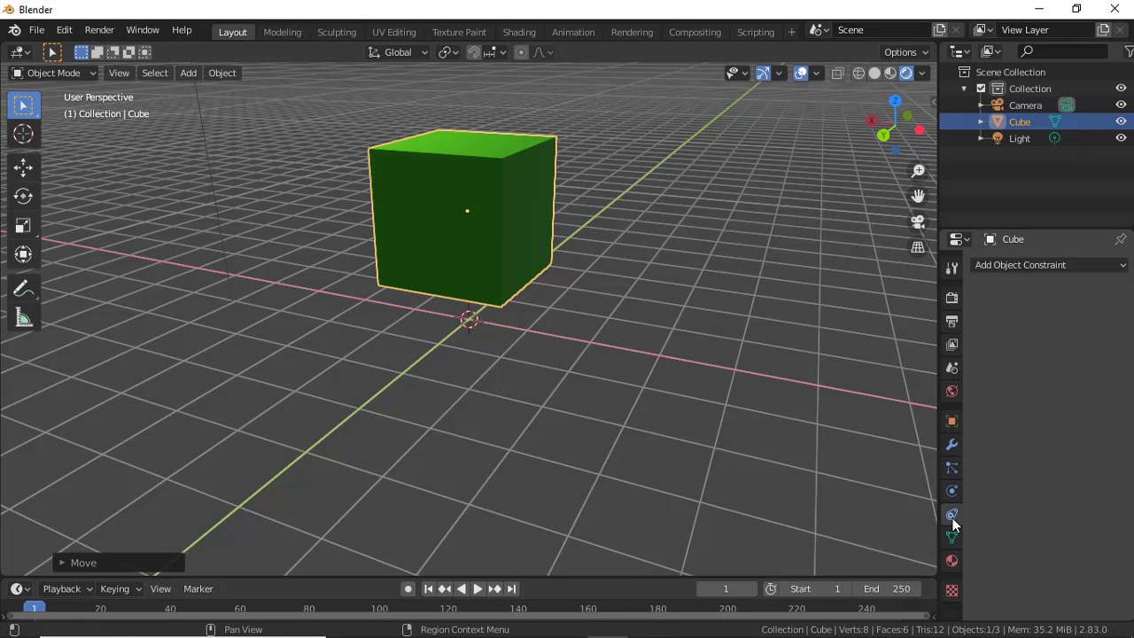
pyautogui.click(951, 538)
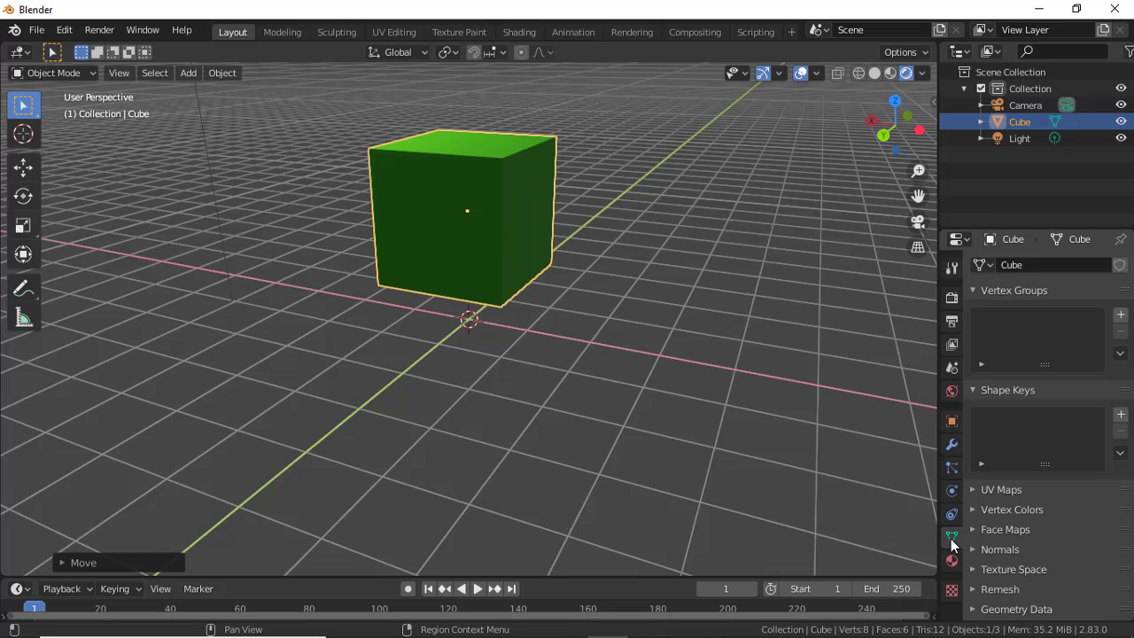
pyautogui.click(952, 559)
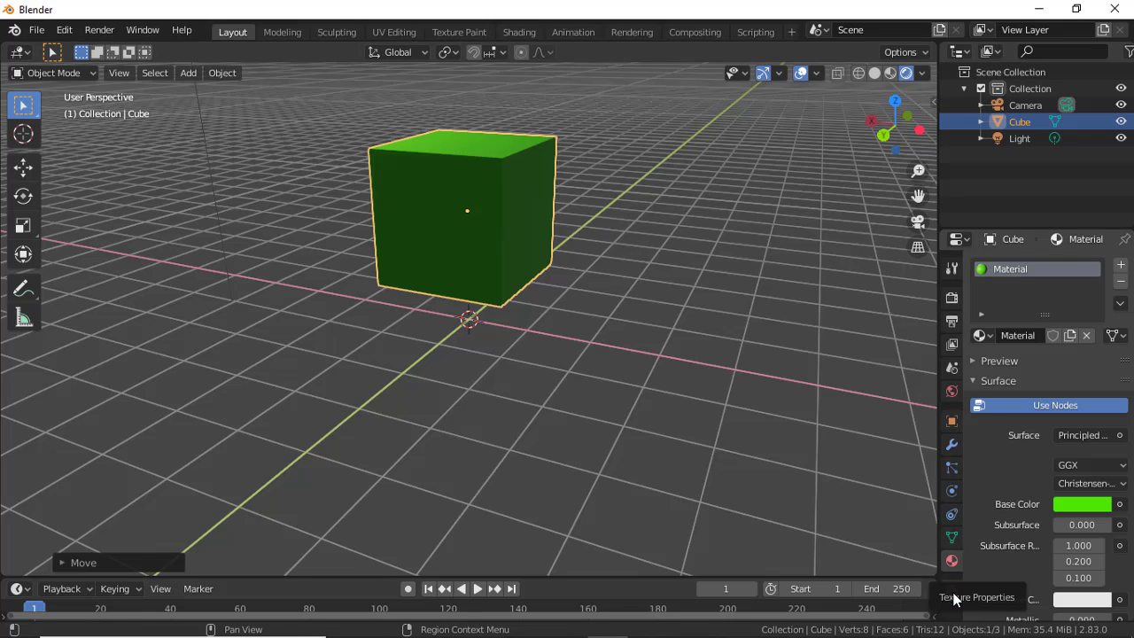
pyautogui.click(952, 589)
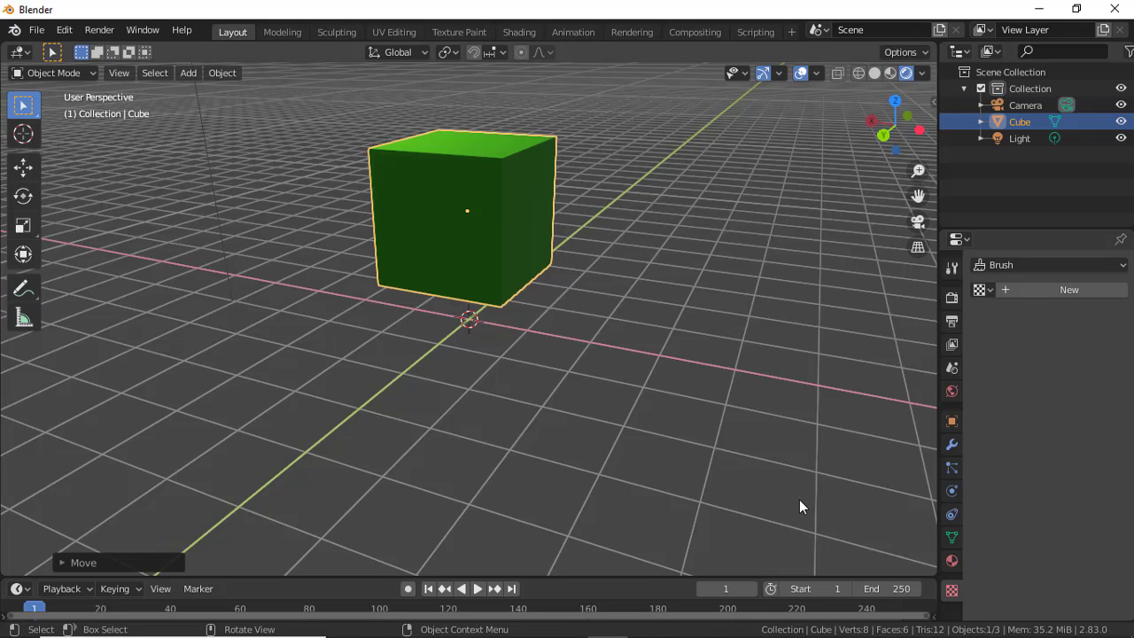
pyautogui.moveTo(650, 448)
pyautogui.mouseDown(button='middle')
pyautogui.moveTo(491, 394)
pyautogui.moveTo(622, 428)
pyautogui.moveTo(577, 416)
pyautogui.mouseUp(button='middle')
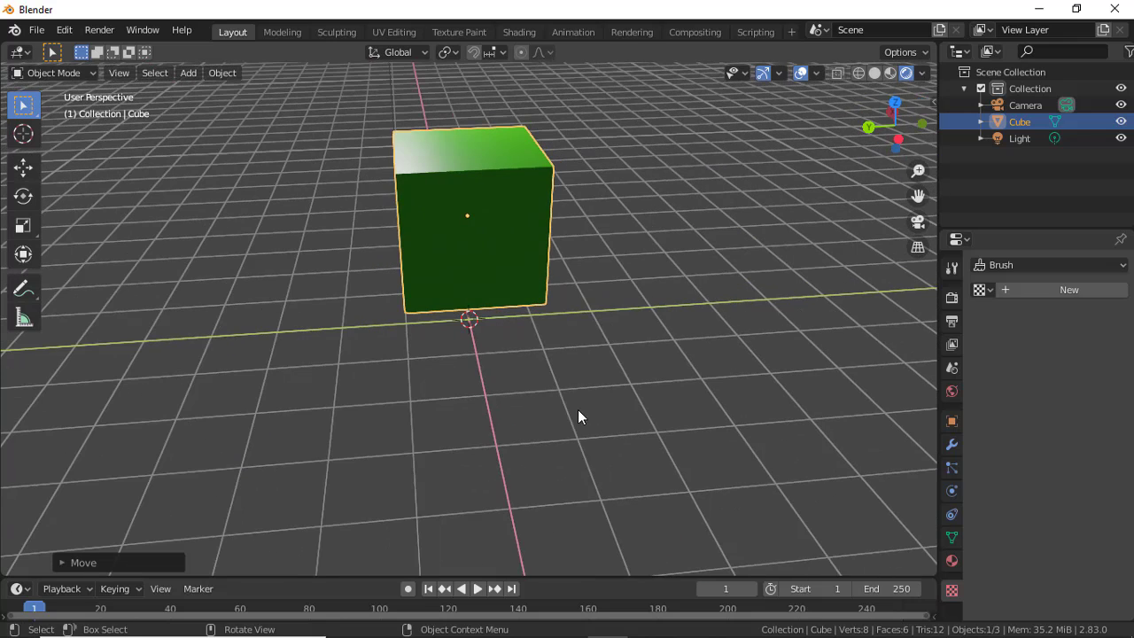
pyautogui.moveTo(539, 383)
pyautogui.mouseDown(button='middle')
pyautogui.moveTo(523, 380)
pyautogui.moveTo(629, 417)
pyautogui.mouseUp(button='middle')
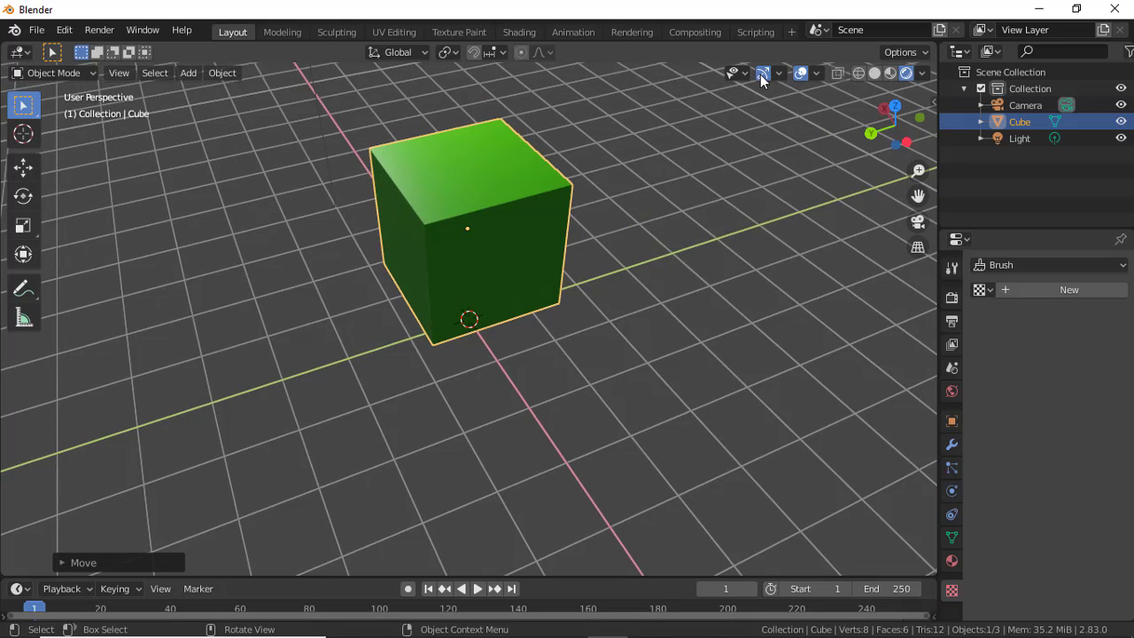
# Use the Move tool's green Y arrow to shift the cube left, toggling gizmos off and on.
pyautogui.click(760, 74)
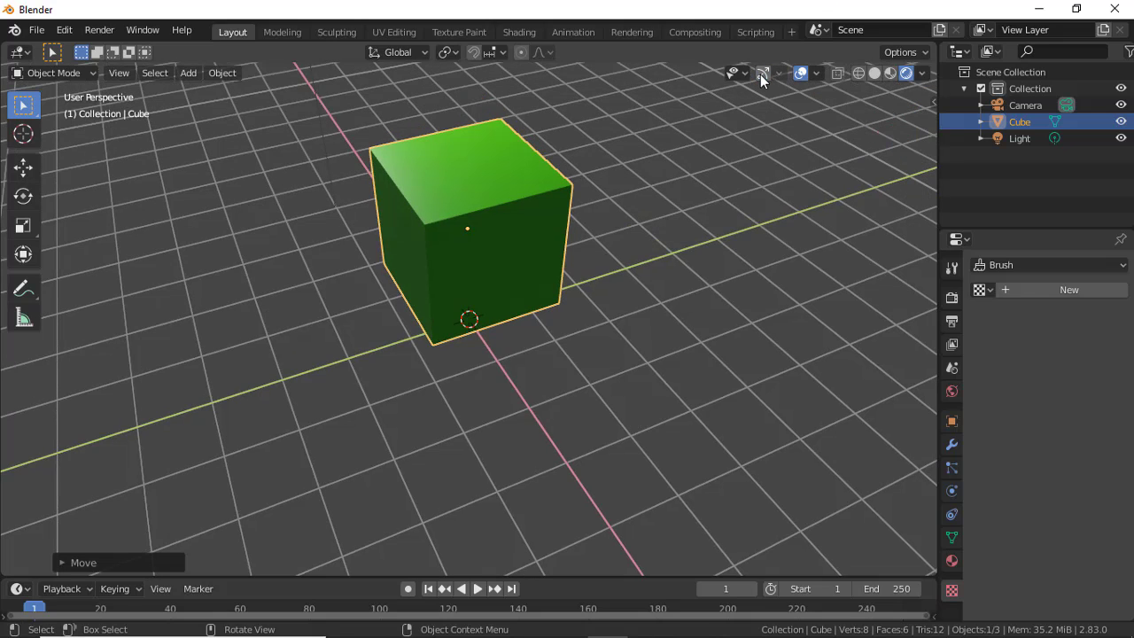
pyautogui.click(27, 166)
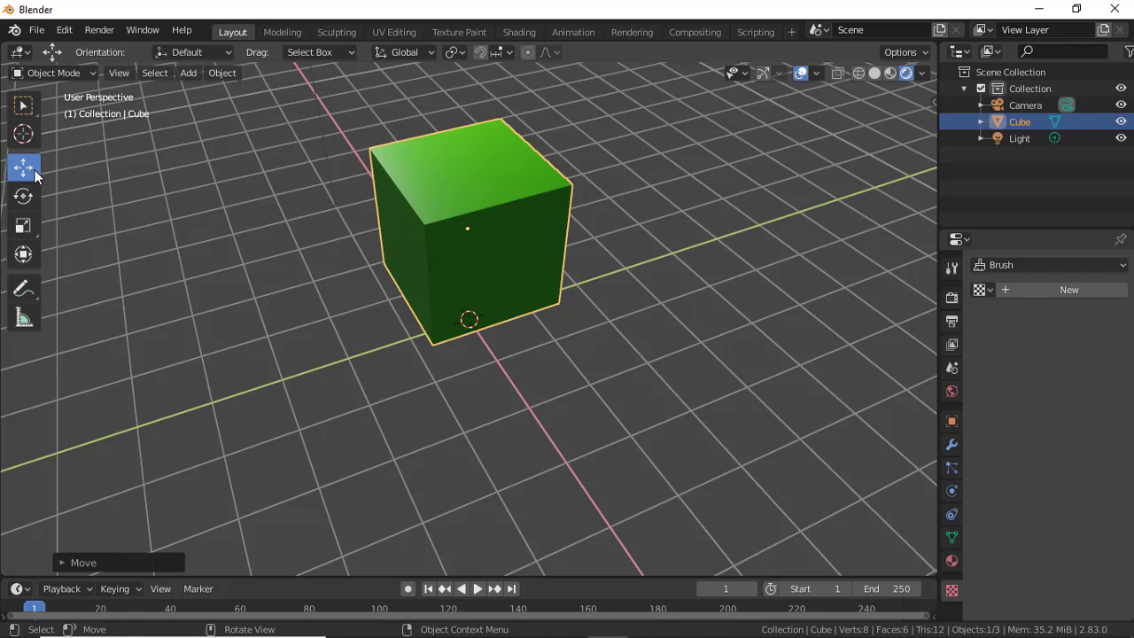
pyautogui.moveTo(623, 273); pyautogui.dragTo(576, 250, button='middle')
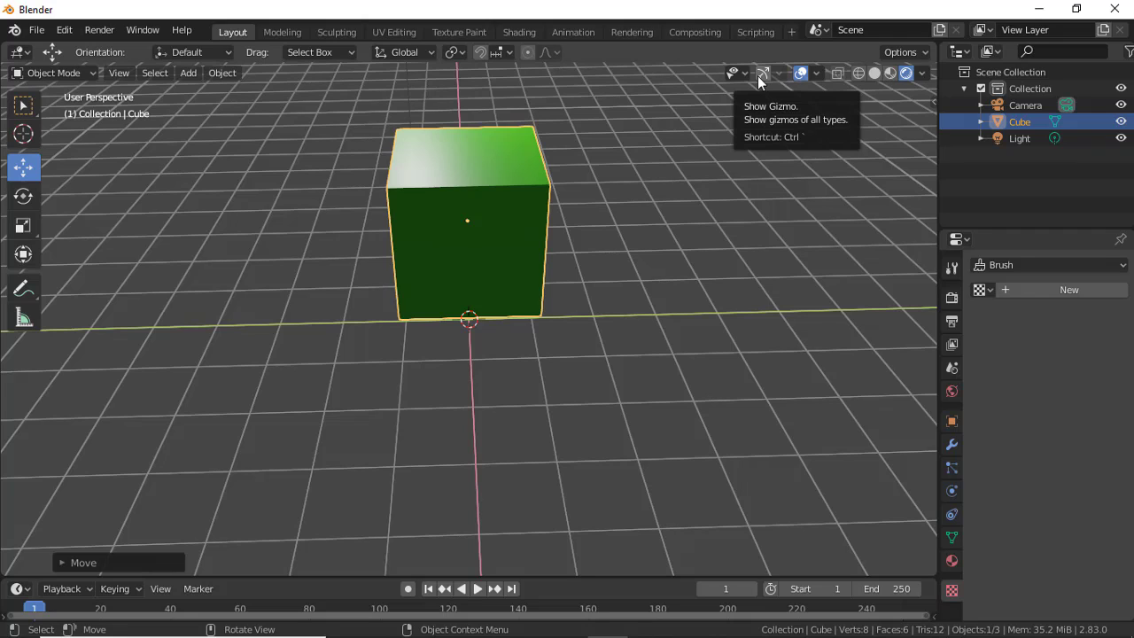
pyautogui.click(760, 75)
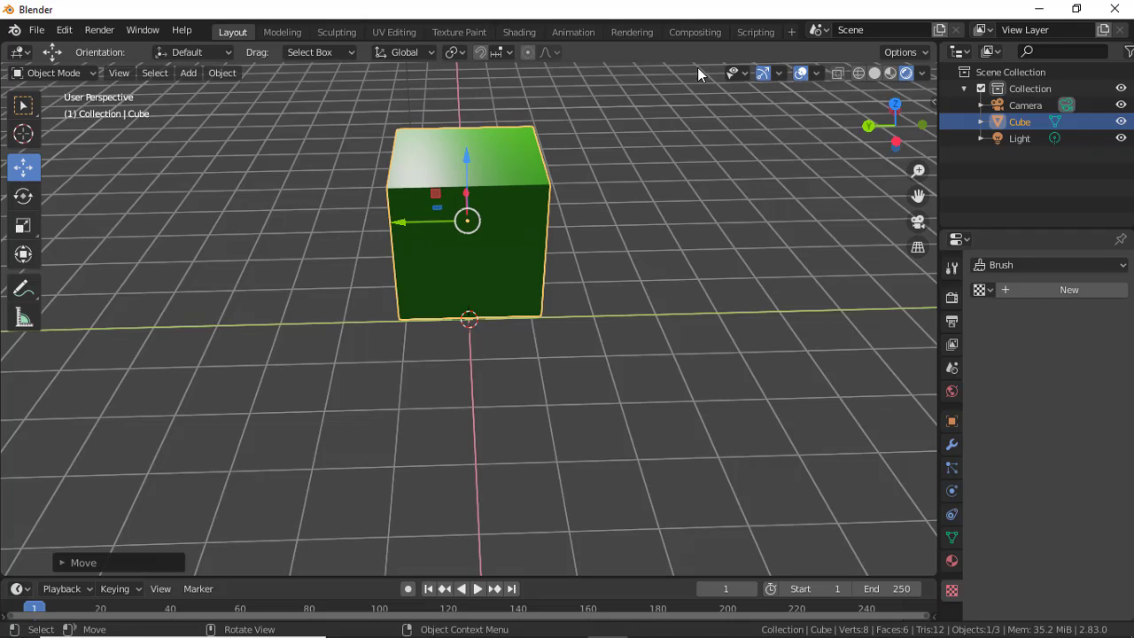
pyautogui.moveTo(395, 215); pyautogui.dragTo(374, 226)
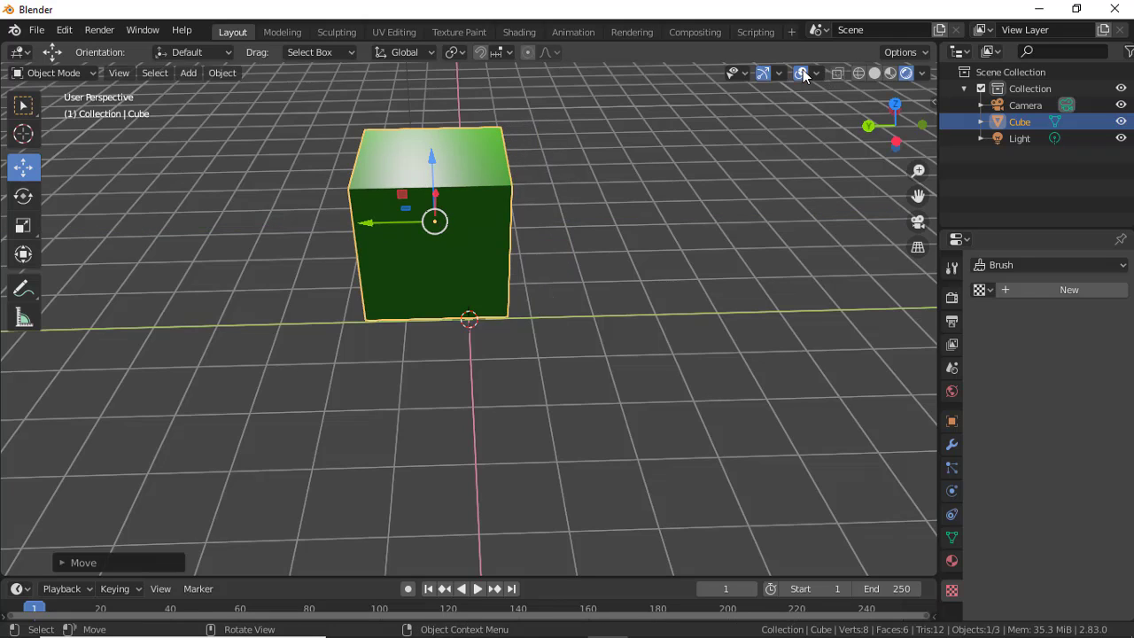
pyautogui.click(762, 73)
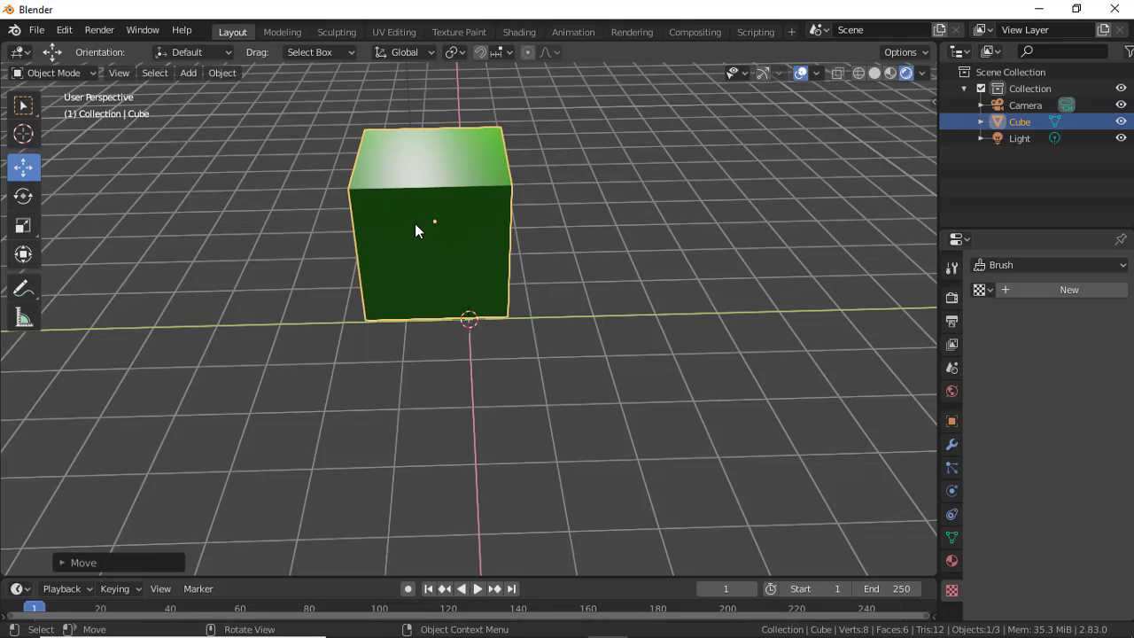
pyautogui.click(761, 73)
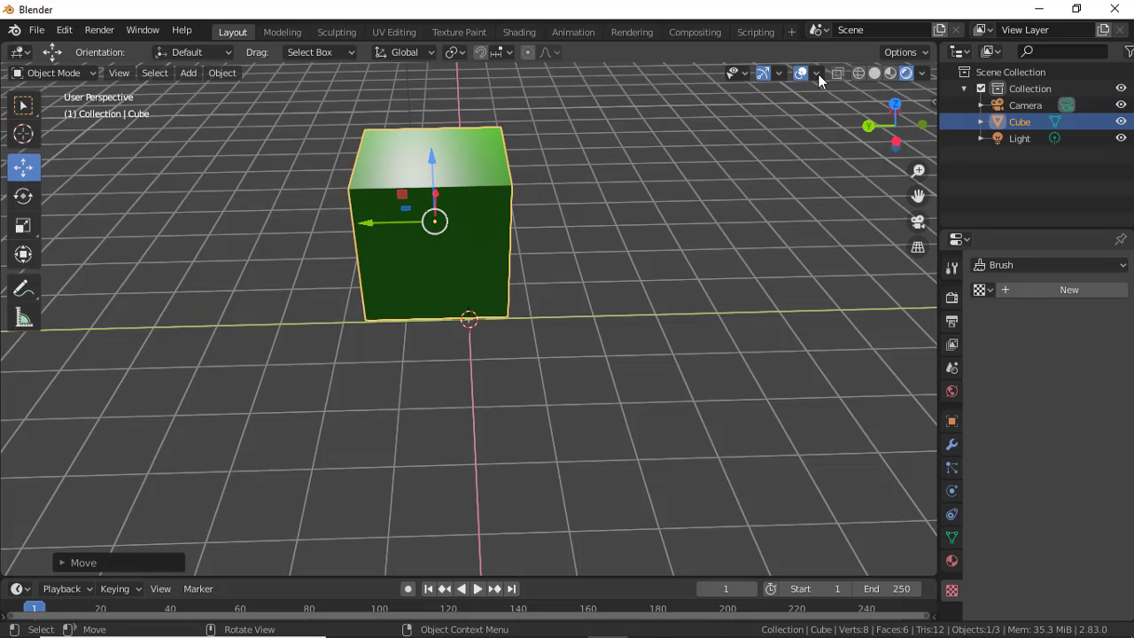
pyautogui.scroll(-4, 666, 400)
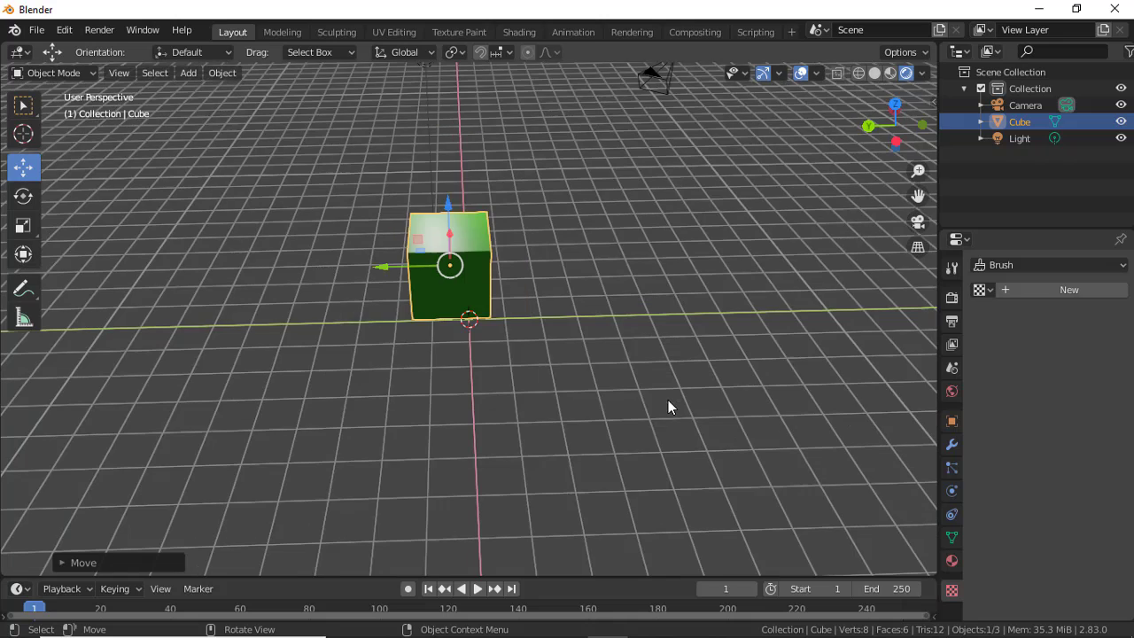
pyautogui.moveTo(668, 403)
pyautogui.mouseDown(button='middle')
pyautogui.moveTo(635, 451)
pyautogui.moveTo(664, 378)
pyautogui.mouseUp(button='middle')
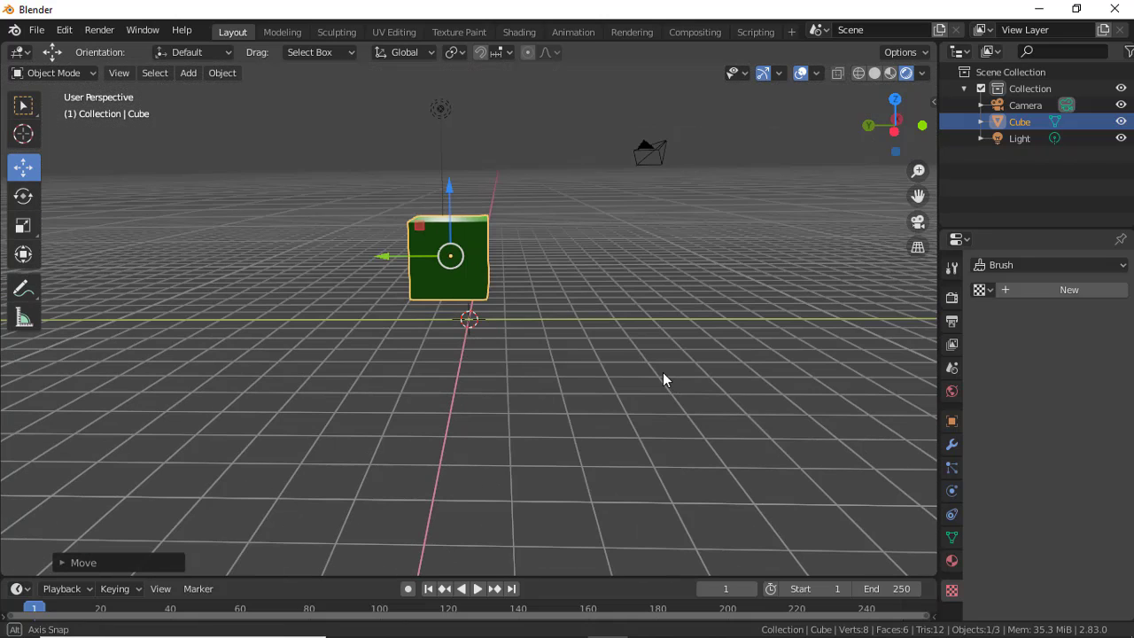
pyautogui.click(801, 75)
pyautogui.moveTo(734, 405); pyautogui.dragTo(625, 336, button='middle')
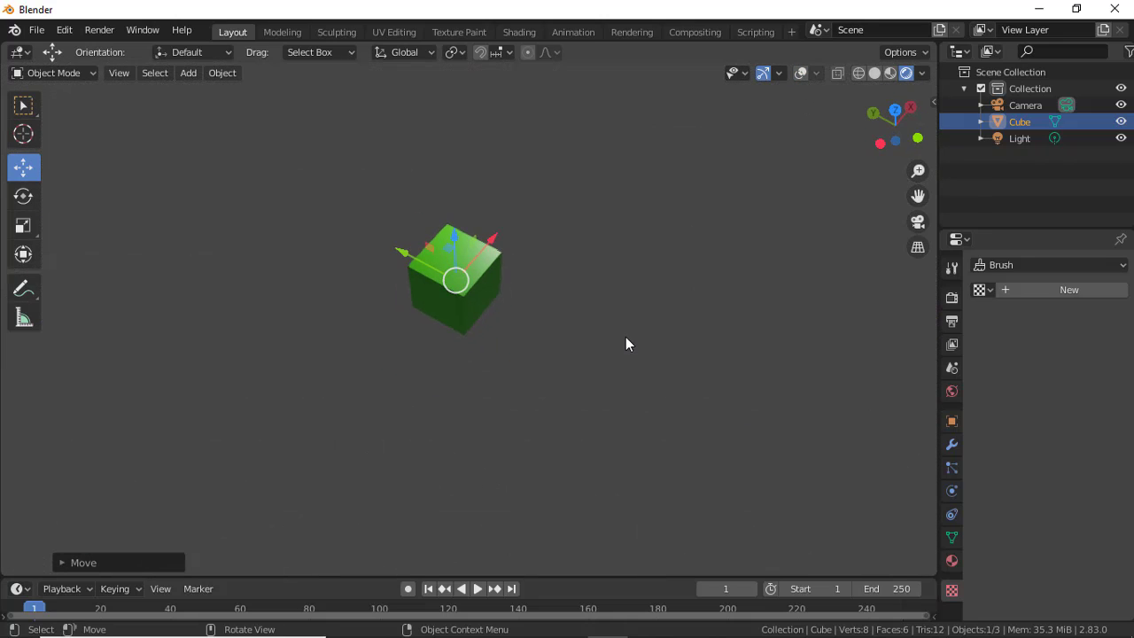
pyautogui.click(801, 74)
pyautogui.moveTo(738, 129)
pyautogui.mouseDown(button='middle')
pyautogui.moveTo(706, 158)
pyautogui.moveTo(793, 260)
pyautogui.moveTo(634, 286)
pyautogui.mouseUp(button='middle')
pyautogui.click(903, 52)
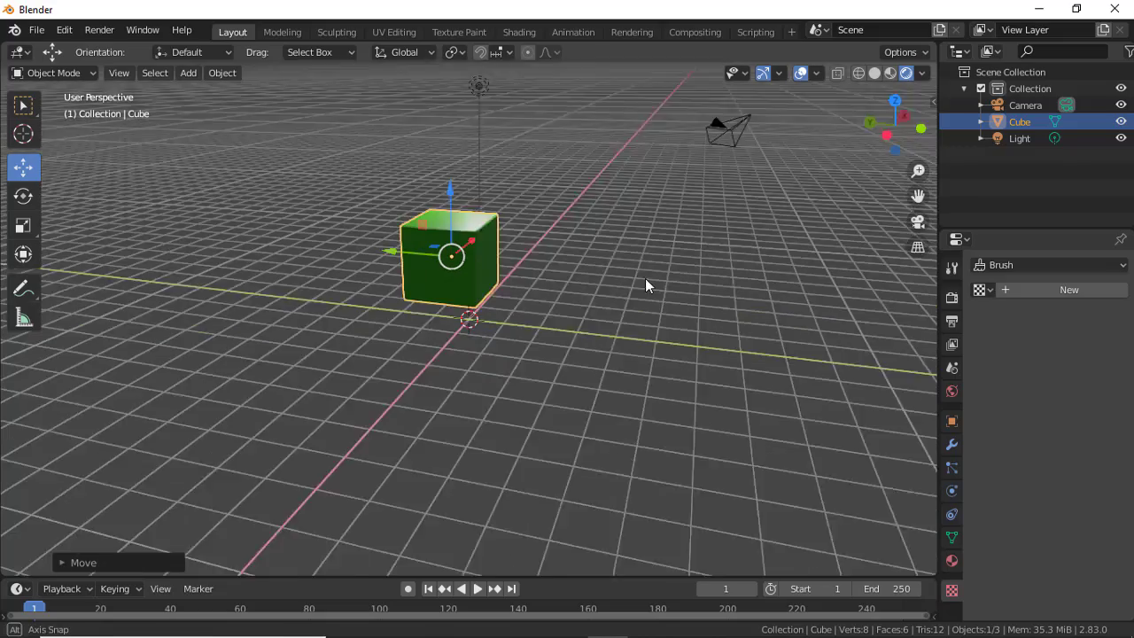
pyautogui.moveTo(561, 135)
pyautogui.mouseDown(button='middle')
pyautogui.moveTo(541, 162)
pyautogui.moveTo(640, 182)
pyautogui.moveTo(671, 183)
pyautogui.moveTo(691, 164)
pyautogui.moveTo(736, 202)
pyautogui.mouseUp(button='middle')
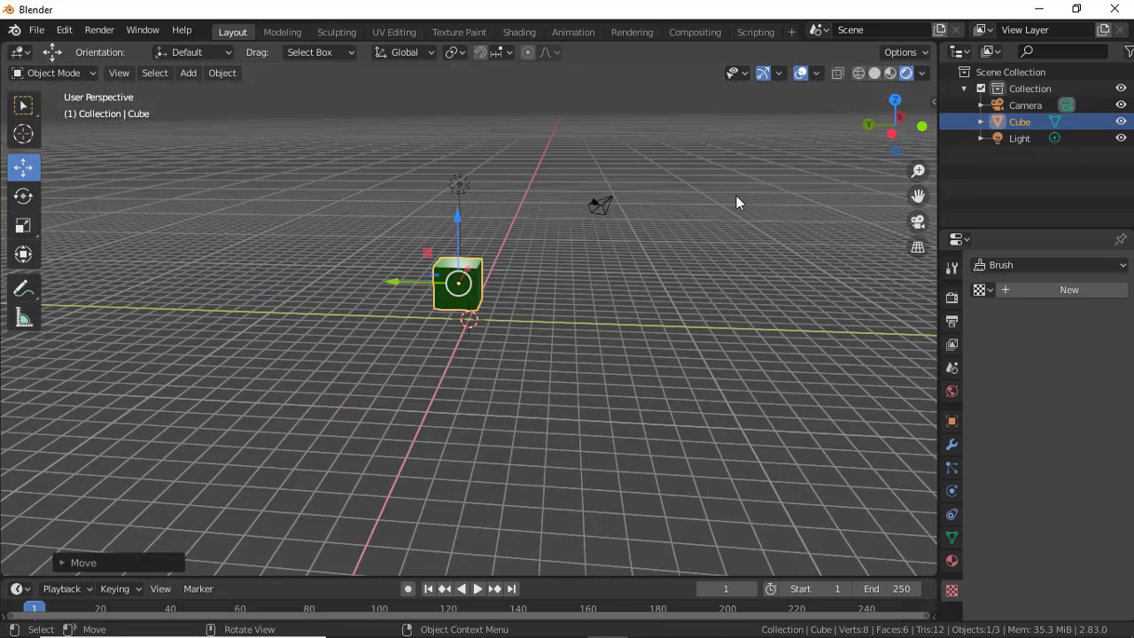
pyautogui.moveTo(420, 185)
pyautogui.mouseDown(button='middle')
pyautogui.moveTo(407, 190)
pyautogui.moveTo(599, 256)
pyautogui.moveTo(521, 245)
pyautogui.moveTo(603, 259)
pyautogui.moveTo(586, 263)
pyautogui.mouseUp(button='middle')
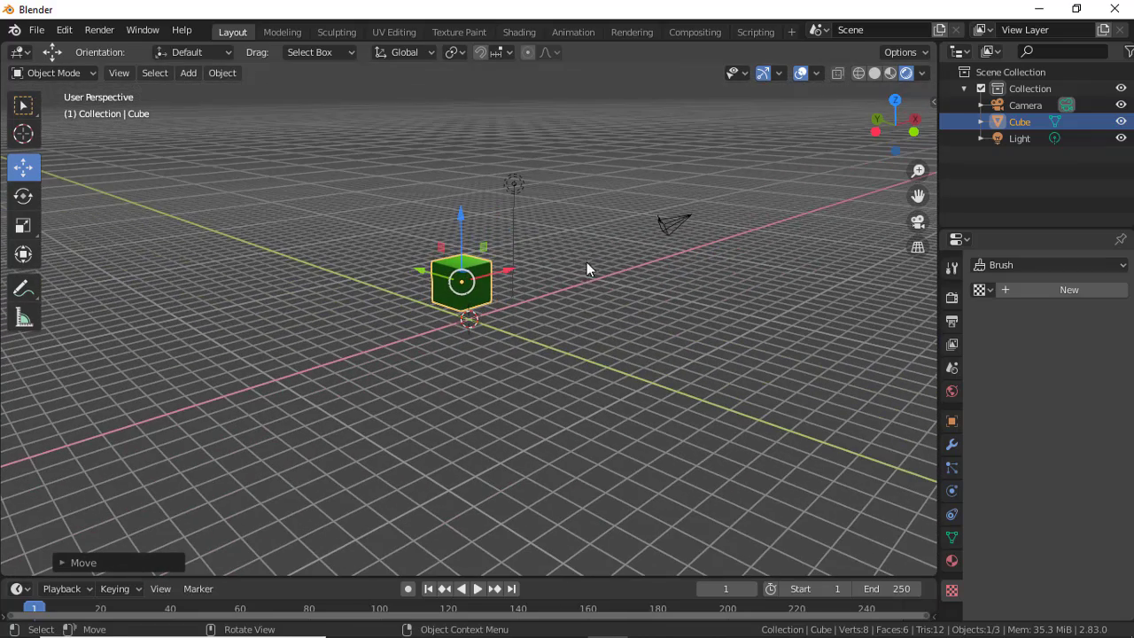